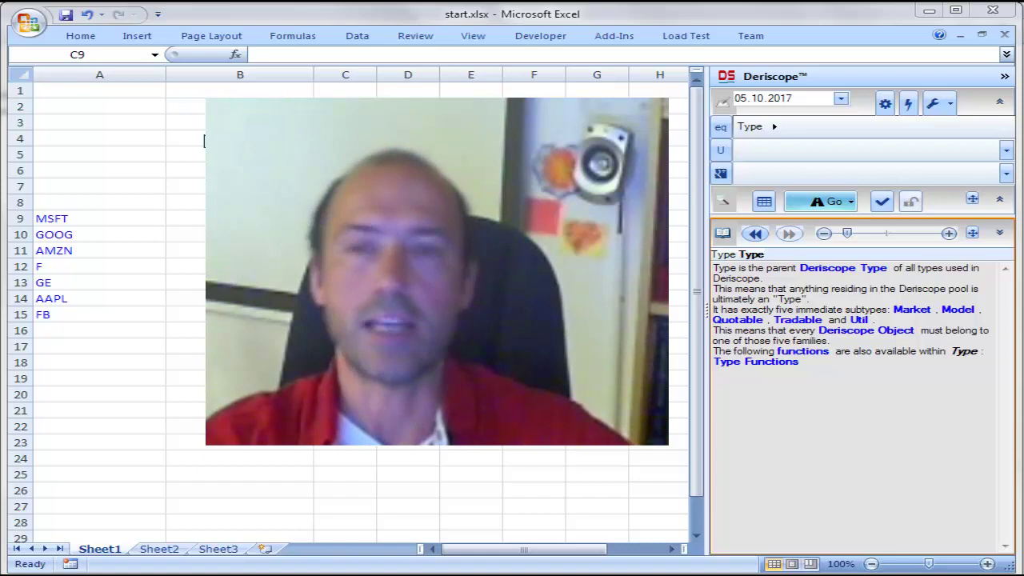
- Insert a Deriscope Alpha Vantage Time Series formula in A1, with its MSFT spec below
left_click(147, 91)
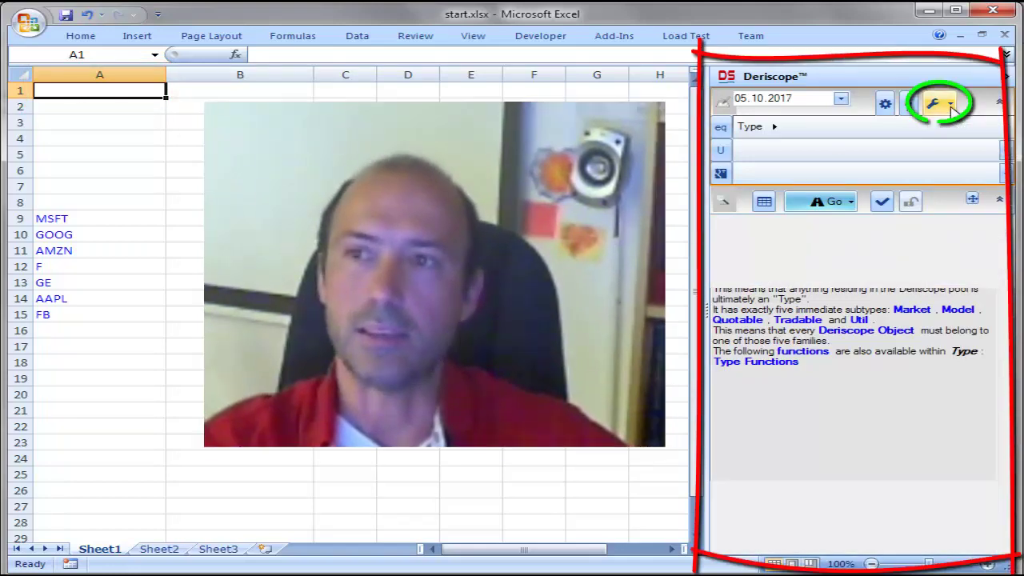
left_click(950, 105)
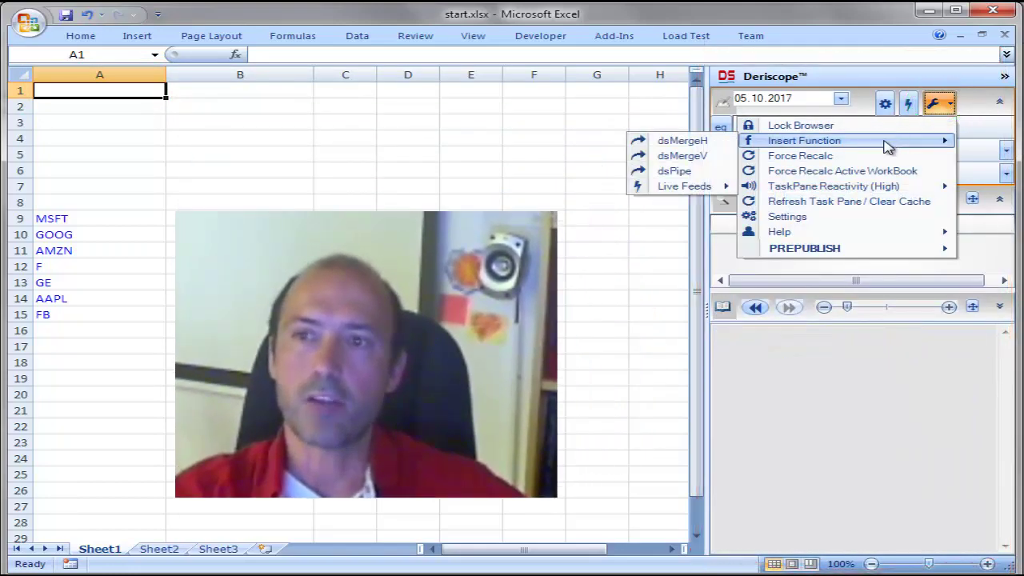
mouse_move(684, 185)
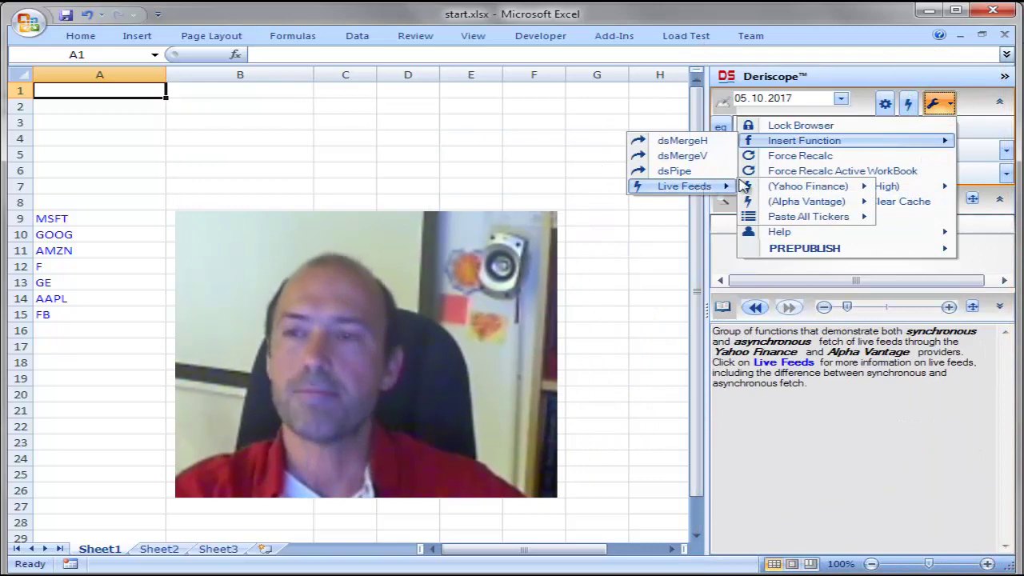
mouse_move(807, 201)
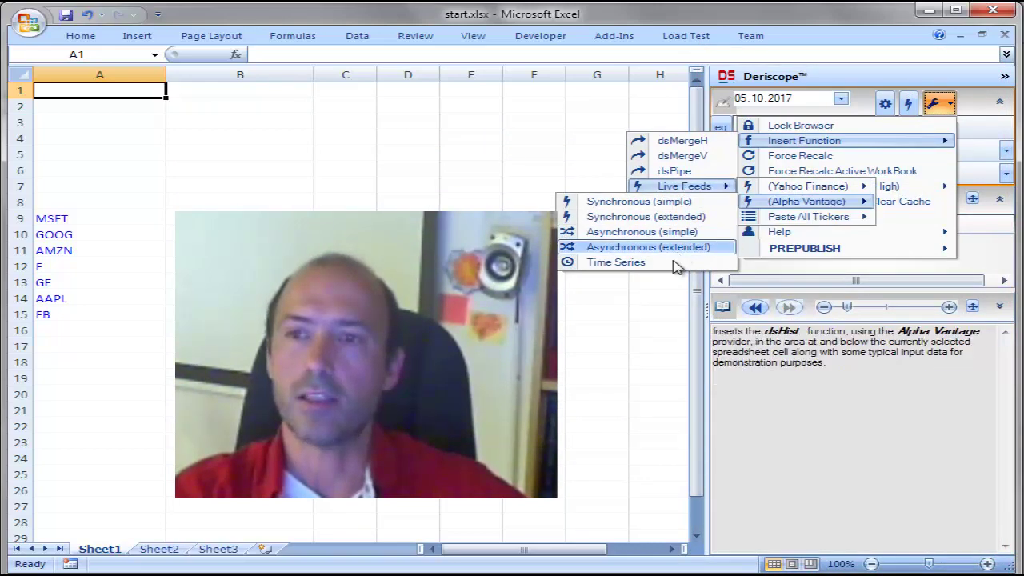
left_click(671, 262)
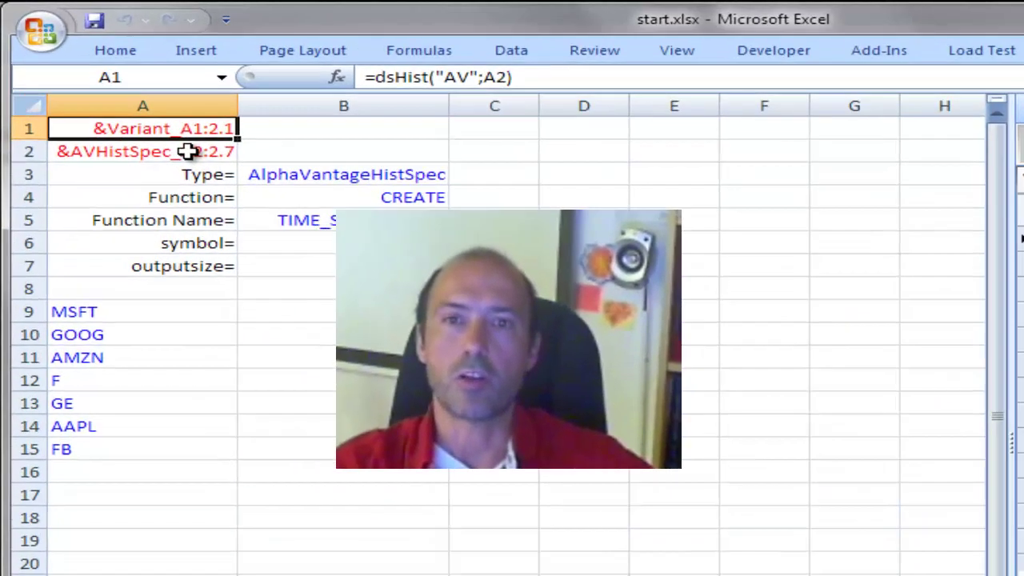
- Inspect the =ds(A3:B7) spec in A2, then show help for its Function Name key
left_click(136, 106)
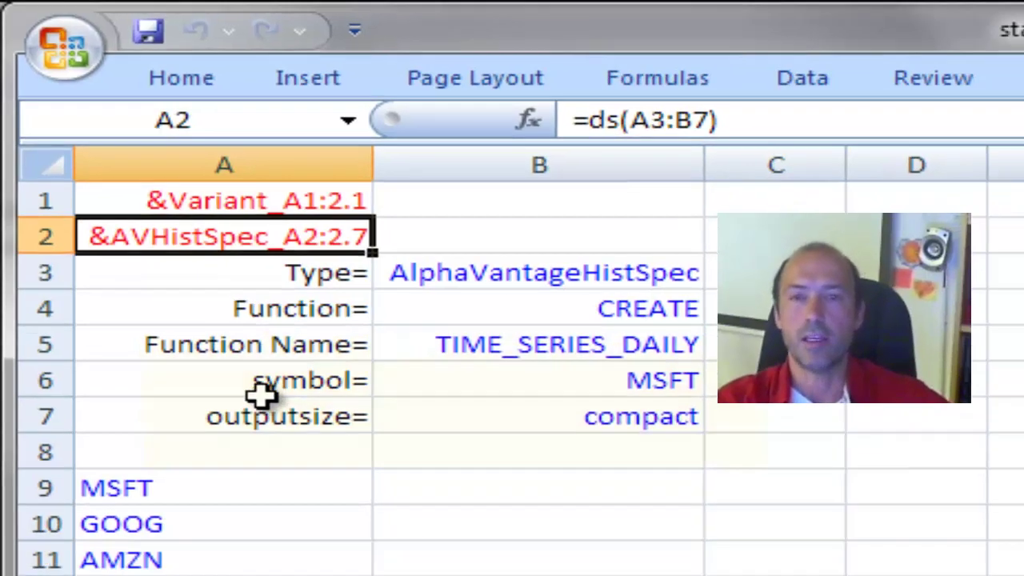
left_click(120, 157)
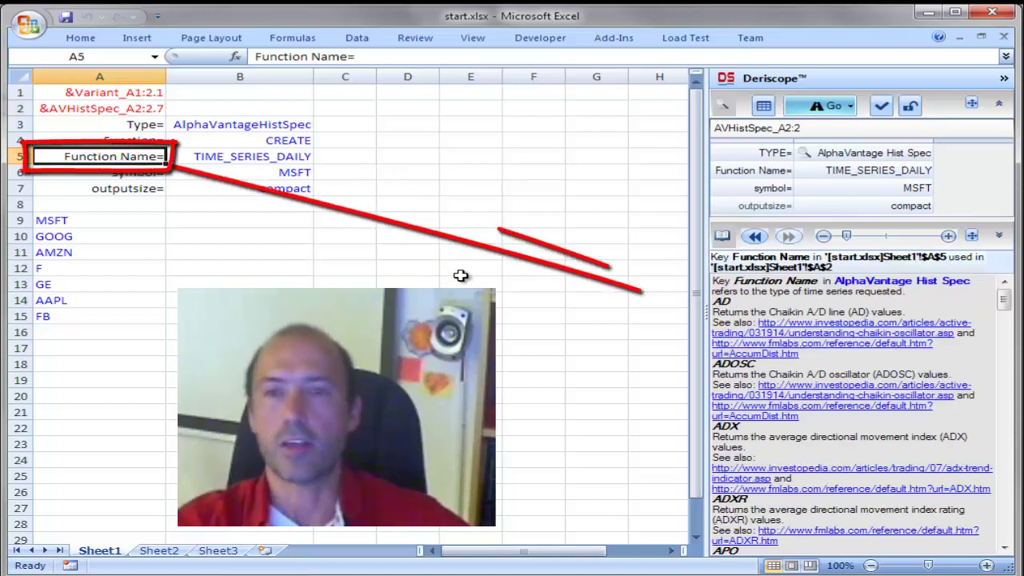
left_click(288, 159)
left_click(323, 157)
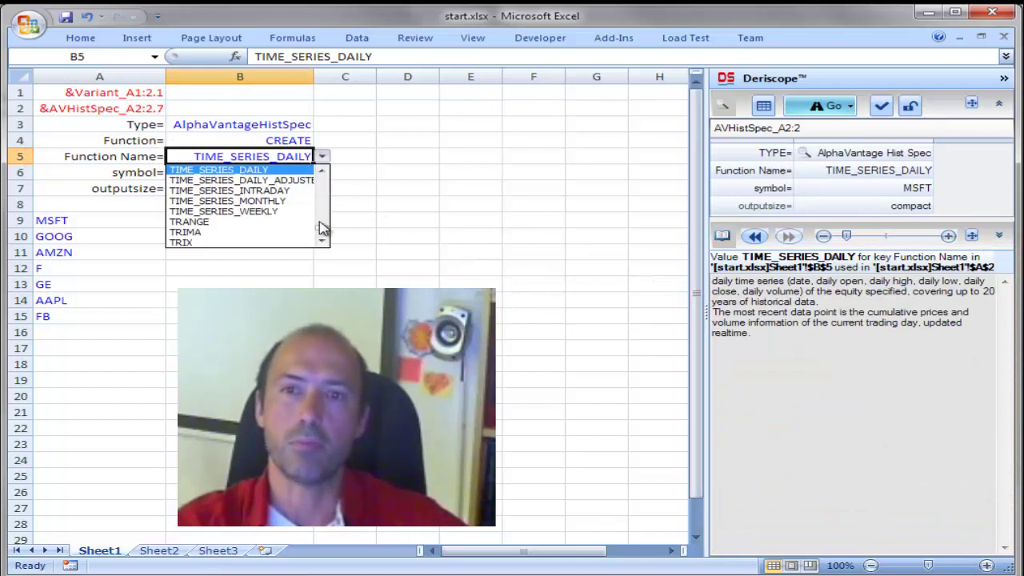
mouse_move(324, 233)
left_mouse_down()
mouse_move(324, 212)
mouse_move(320, 230)
left_mouse_up()
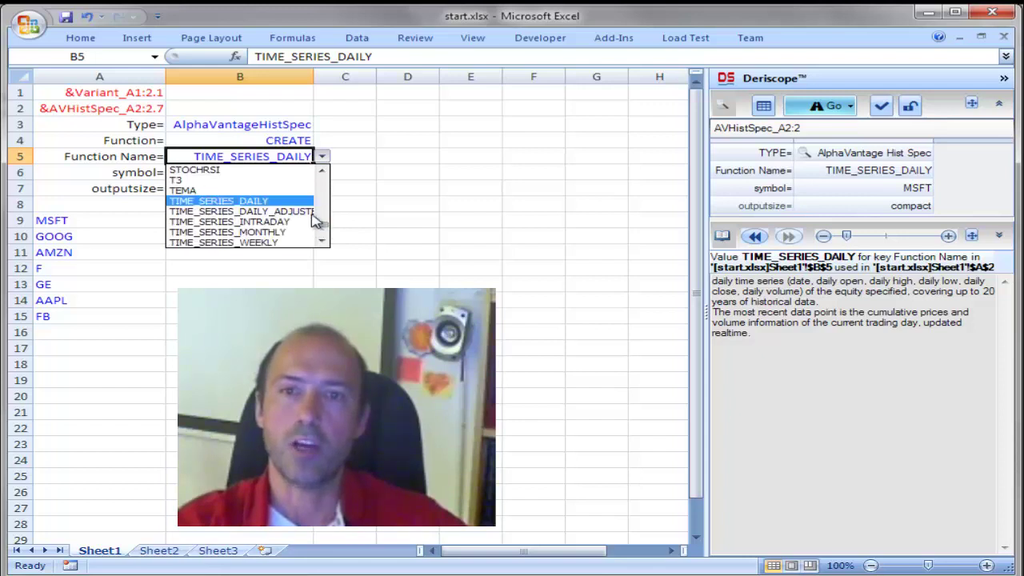
left_click(272, 204)
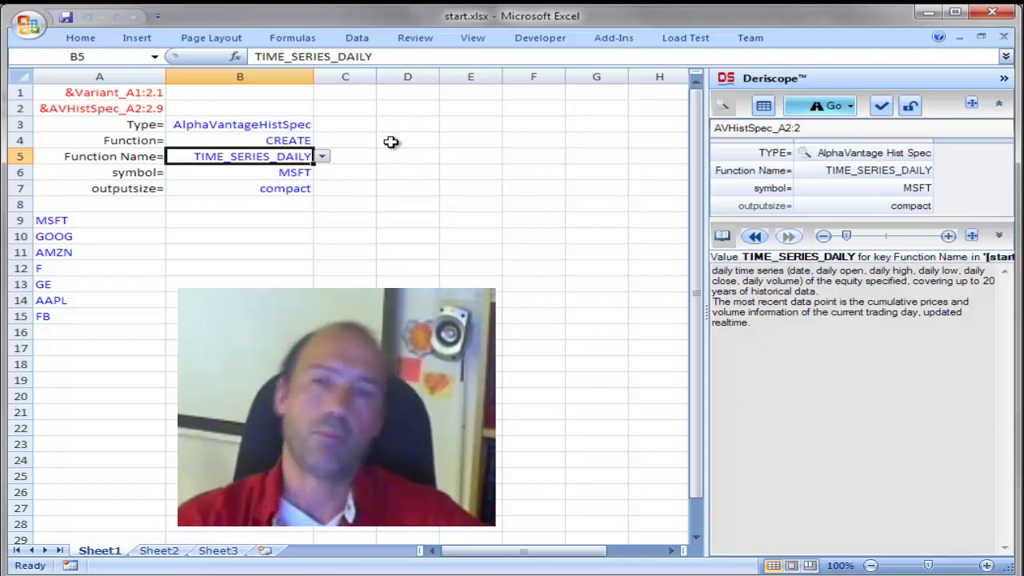
left_click(297, 175)
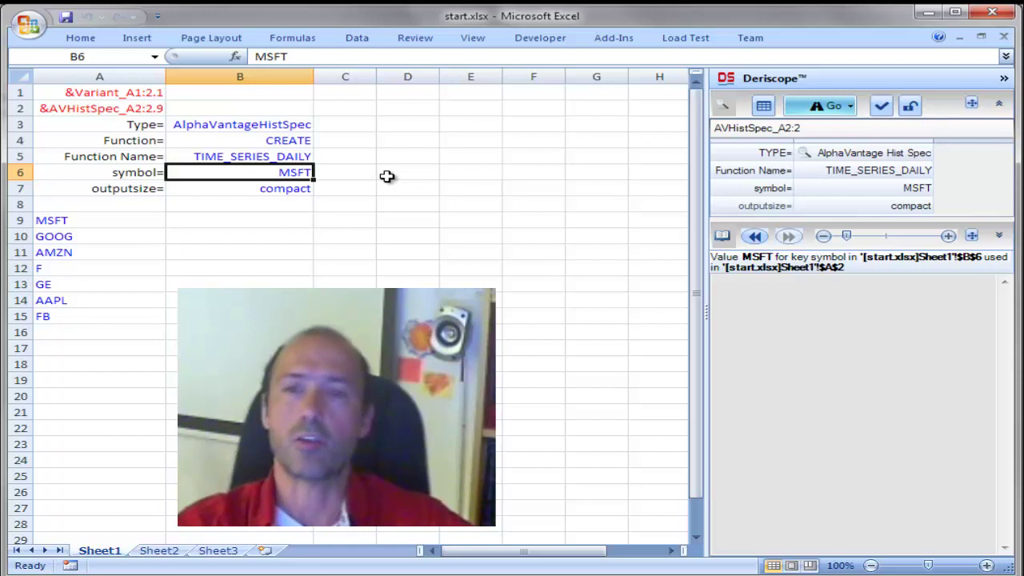
left_click(274, 192)
left_click(322, 190)
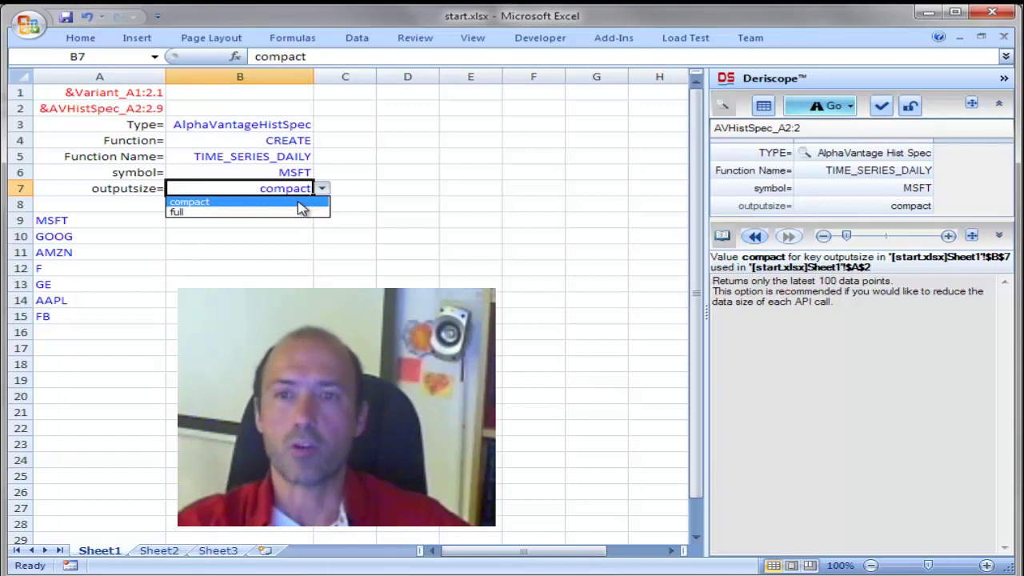
left_click(298, 203)
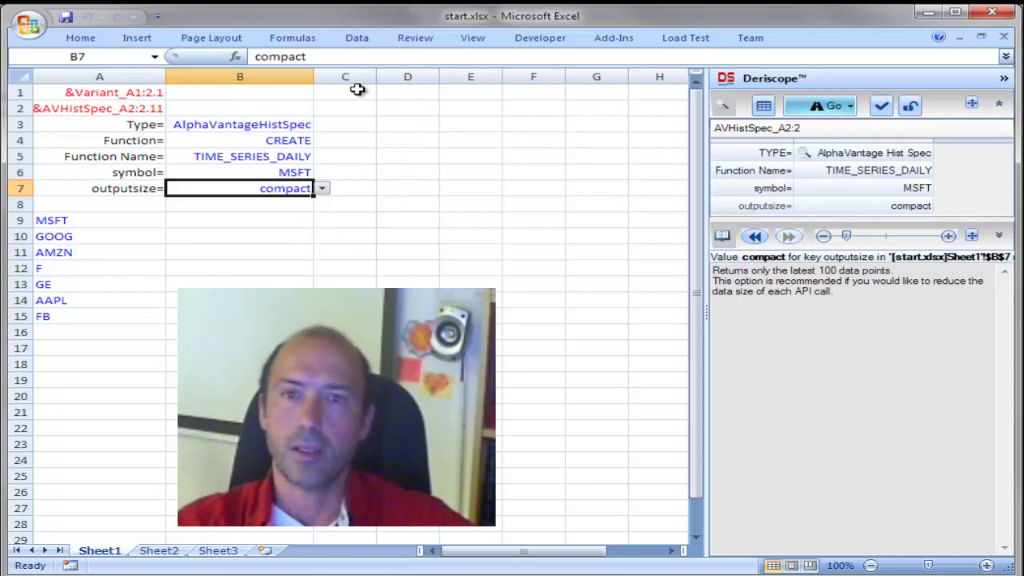
- Select A1 to view MSFT's daily time, open, high, low and close table
left_click(95, 95)
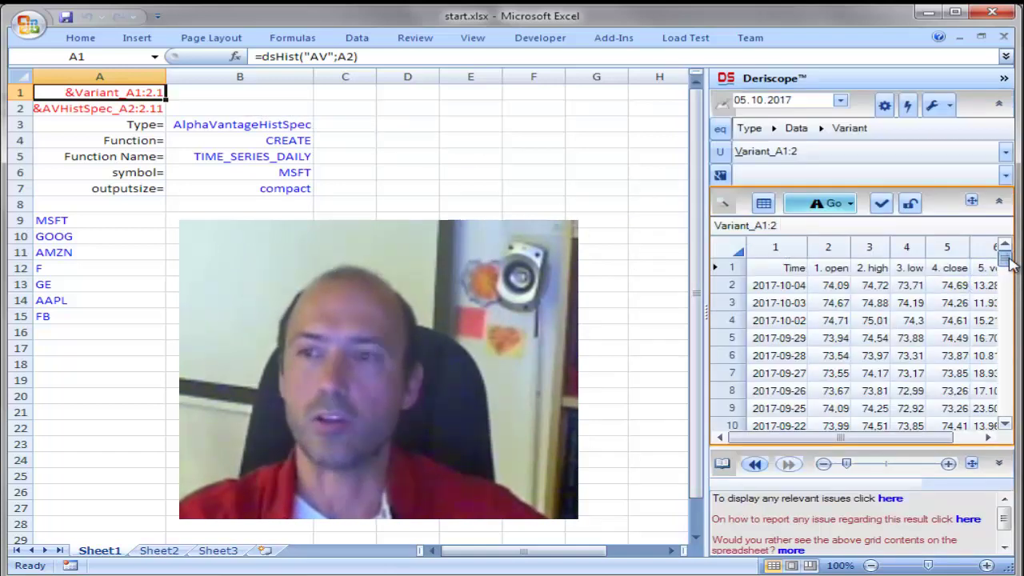
mouse_move(1010, 264)
left_mouse_down()
mouse_move(1011, 422)
mouse_move(1010, 250)
left_mouse_up()
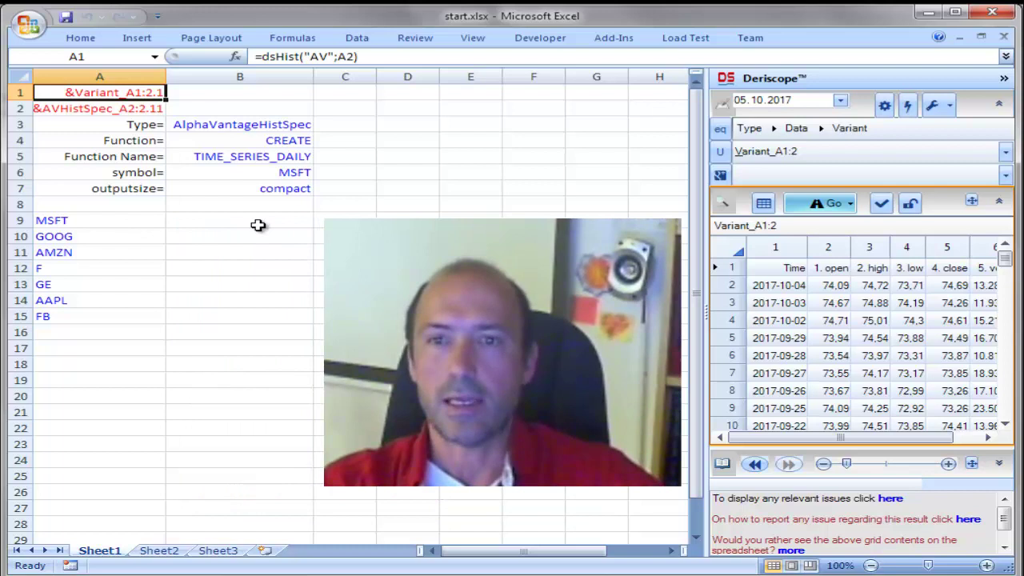
left_click(206, 223)
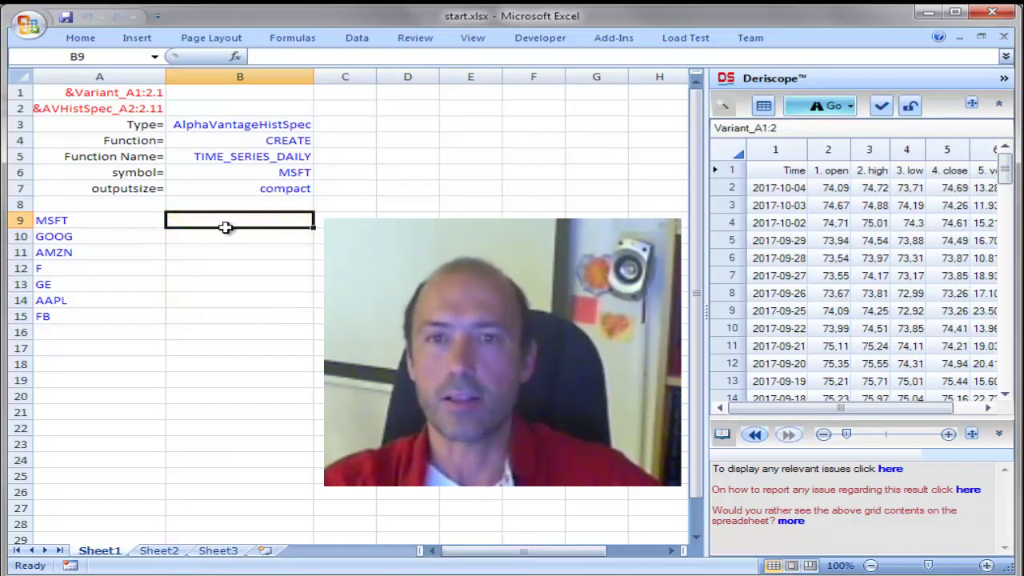
- Configure a Deriscope Clone of the A2 spec for B9, with symbol as the edited key
left_click(140, 110)
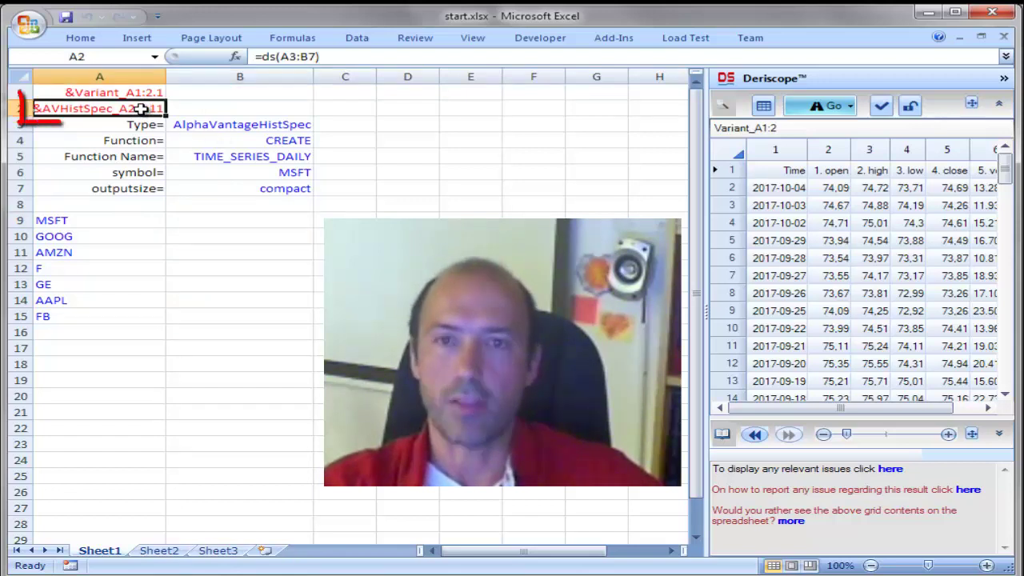
left_click(240, 220)
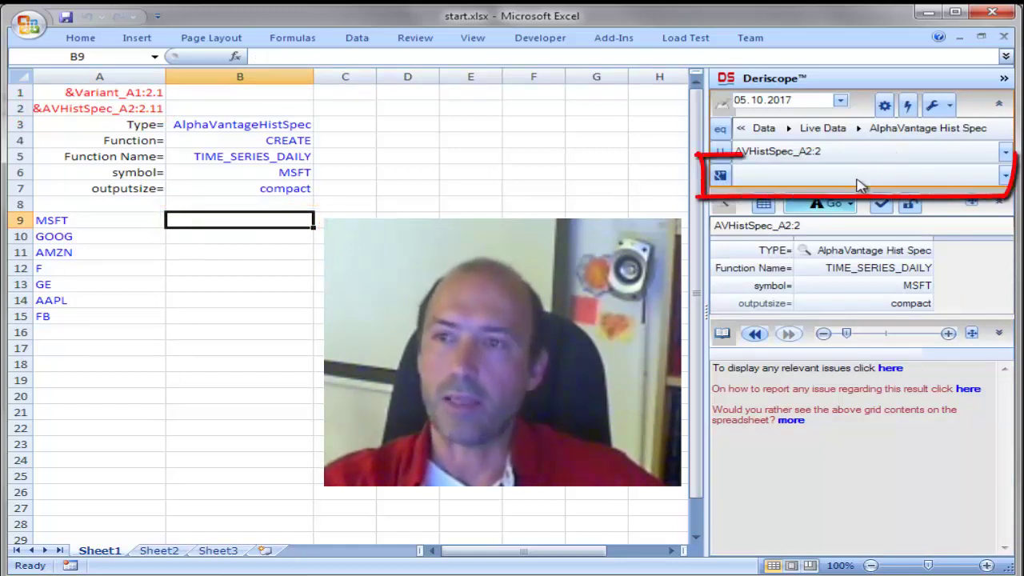
left_click(1010, 179)
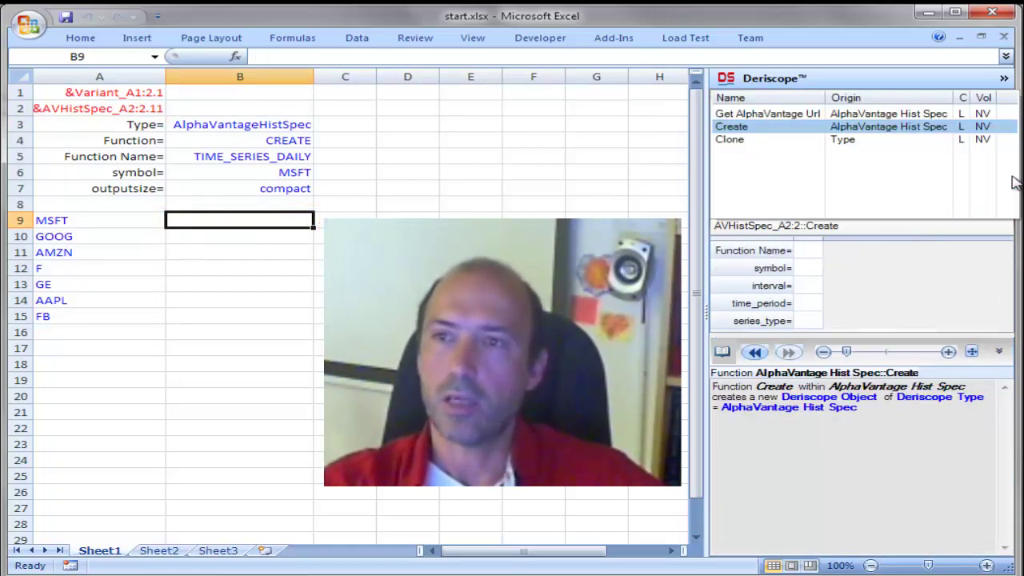
left_click(743, 144)
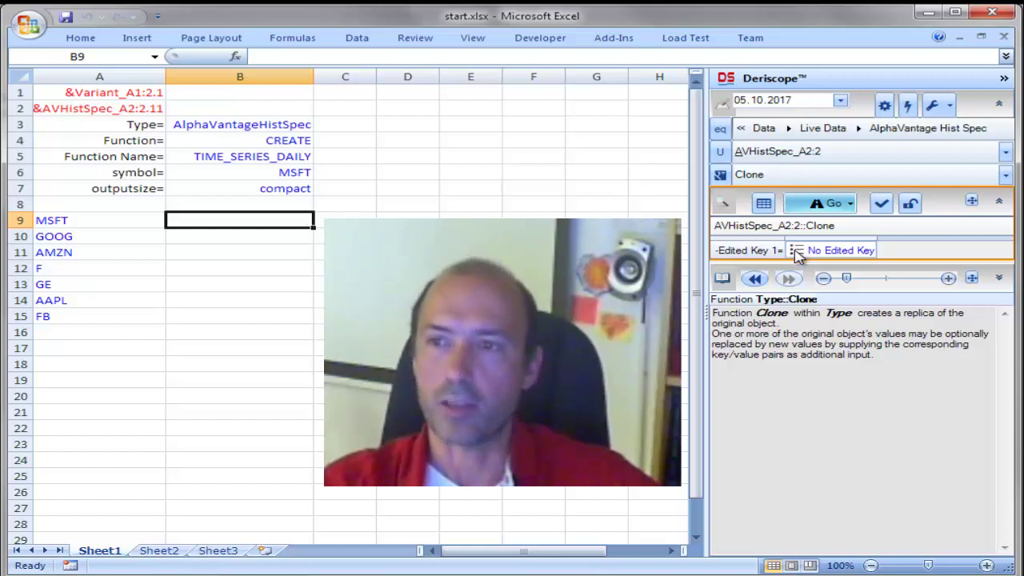
left_click(798, 251)
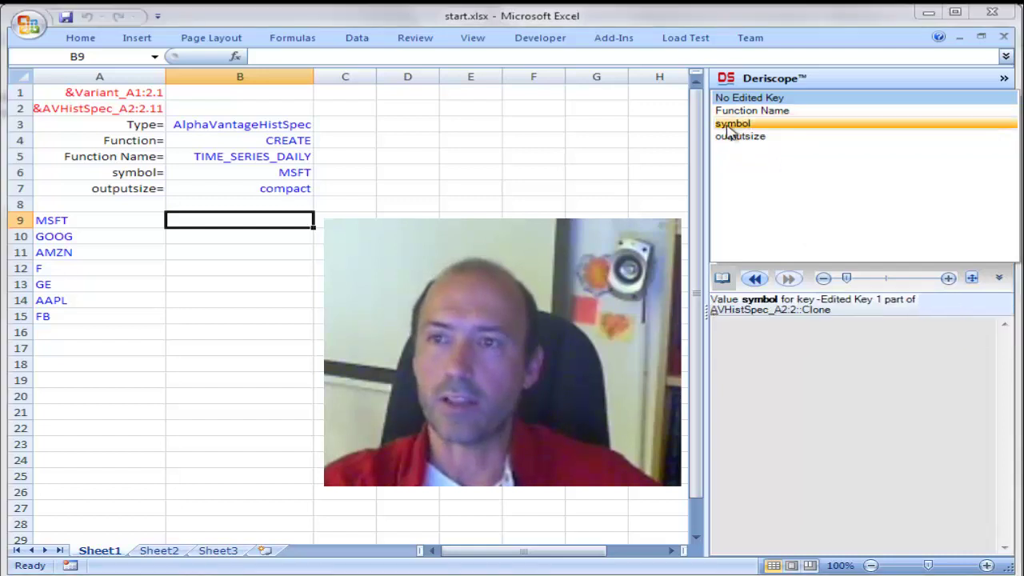
left_click(732, 124)
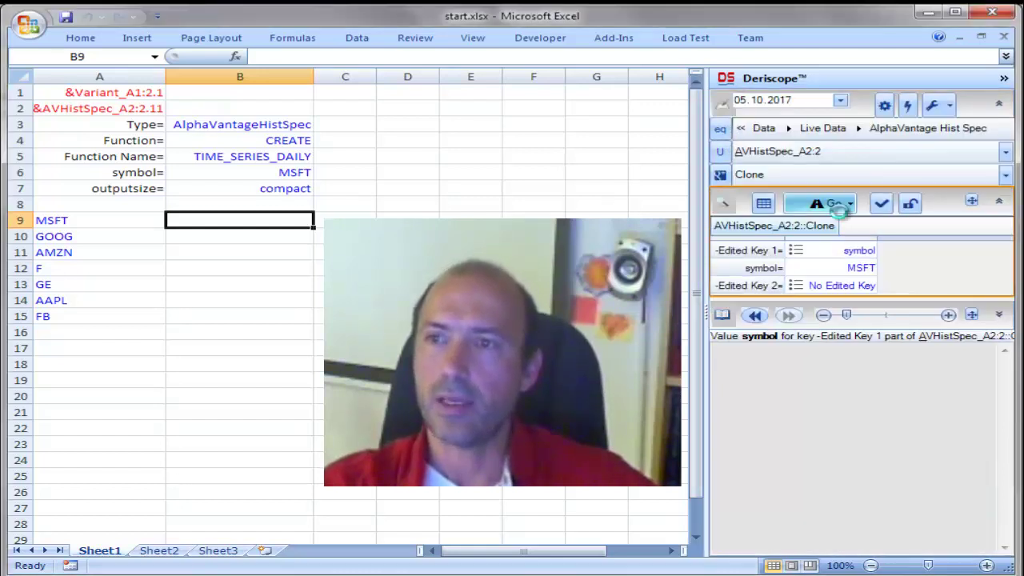
left_click(850, 204)
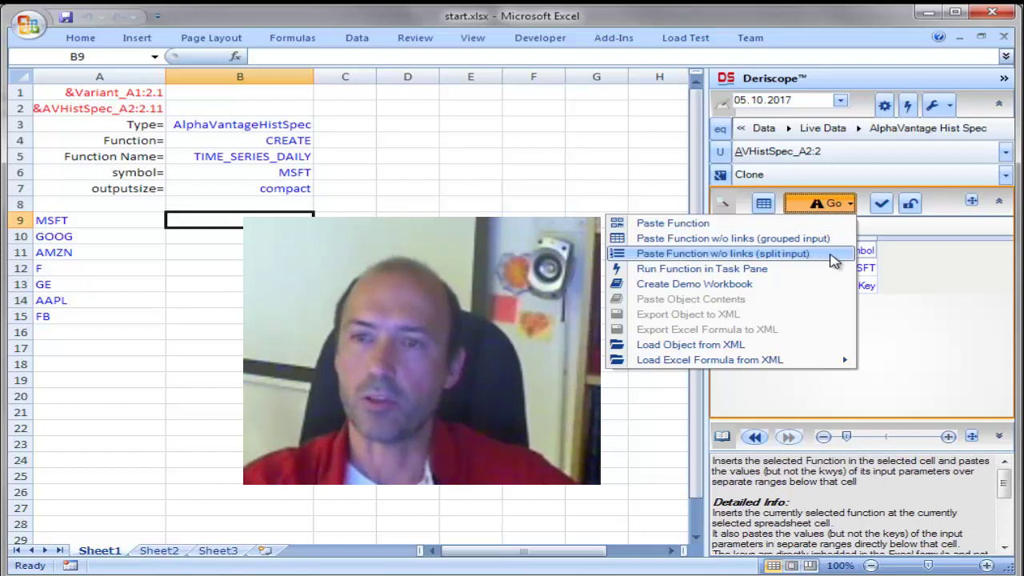
- Enter =ds("Clone";$A$2;"symbol=";A9) in B9, cloning the A2 spec with A9's ticker
left_click(832, 256)
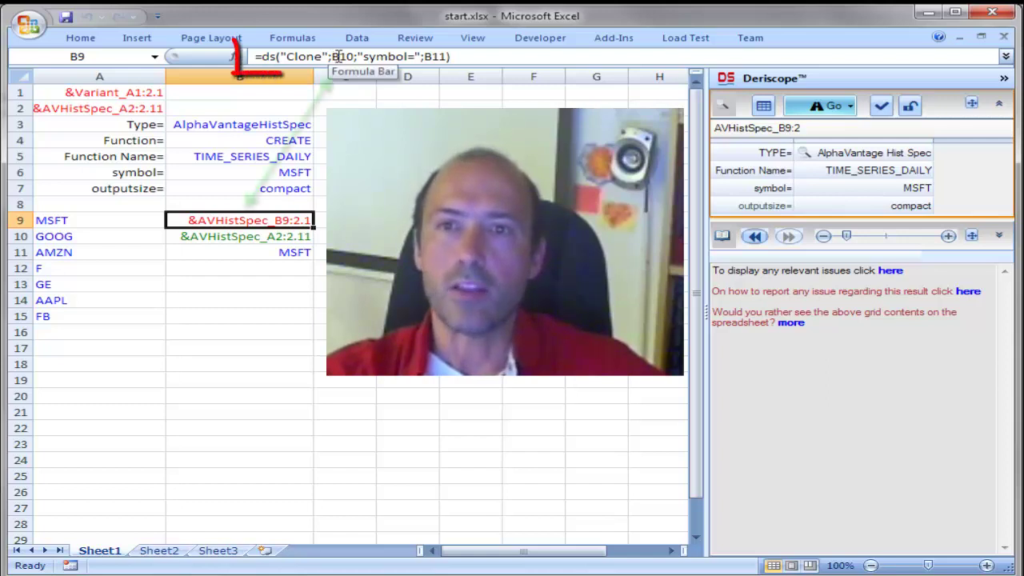
double_click(343, 56)
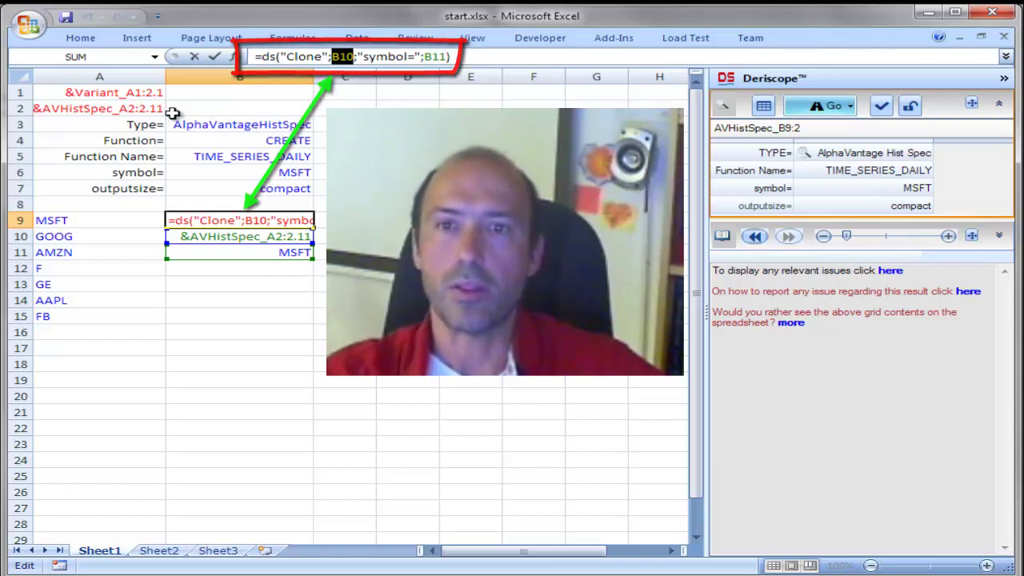
left_click(149, 109)
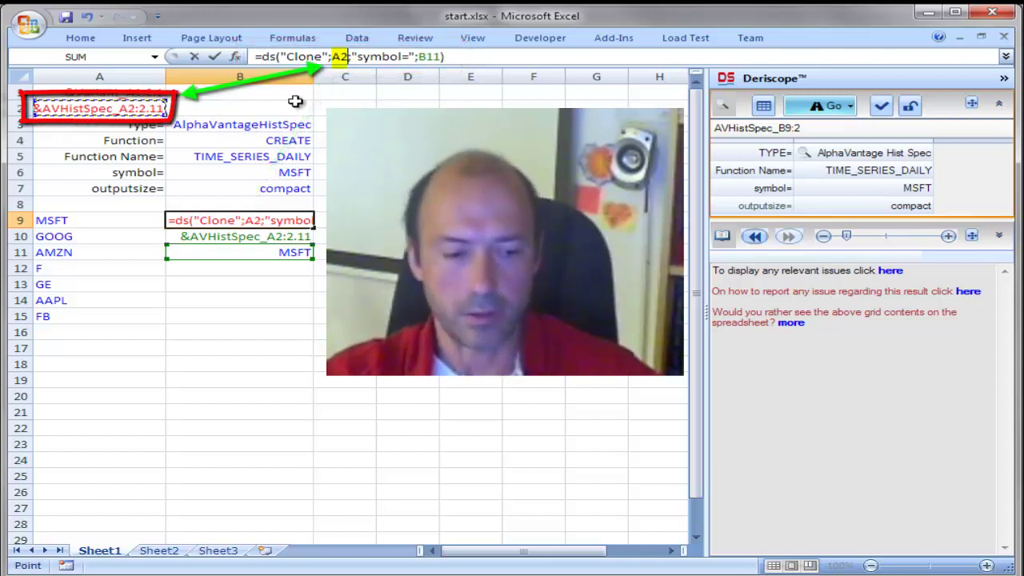
key("F4")
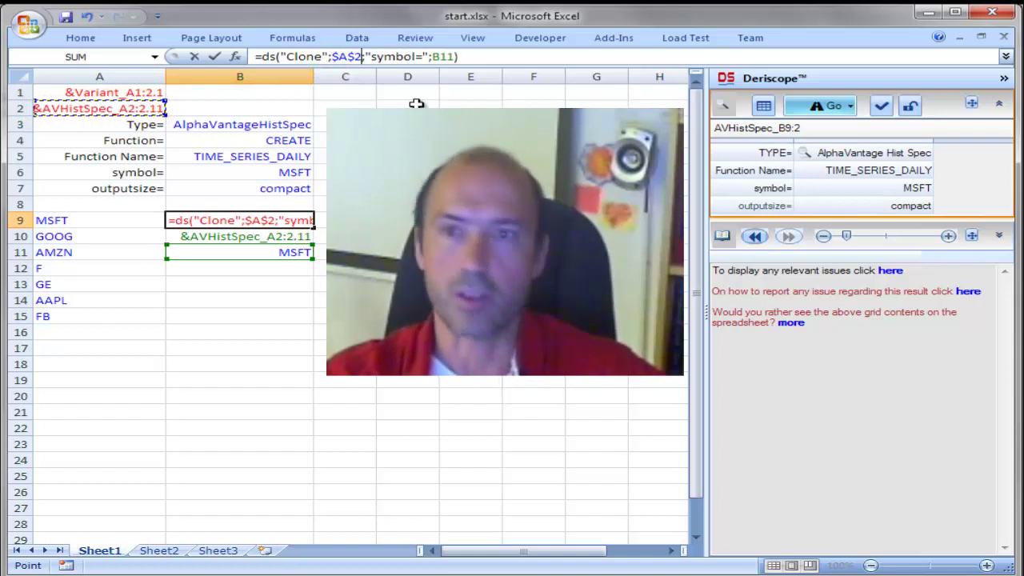
double_click(443, 56)
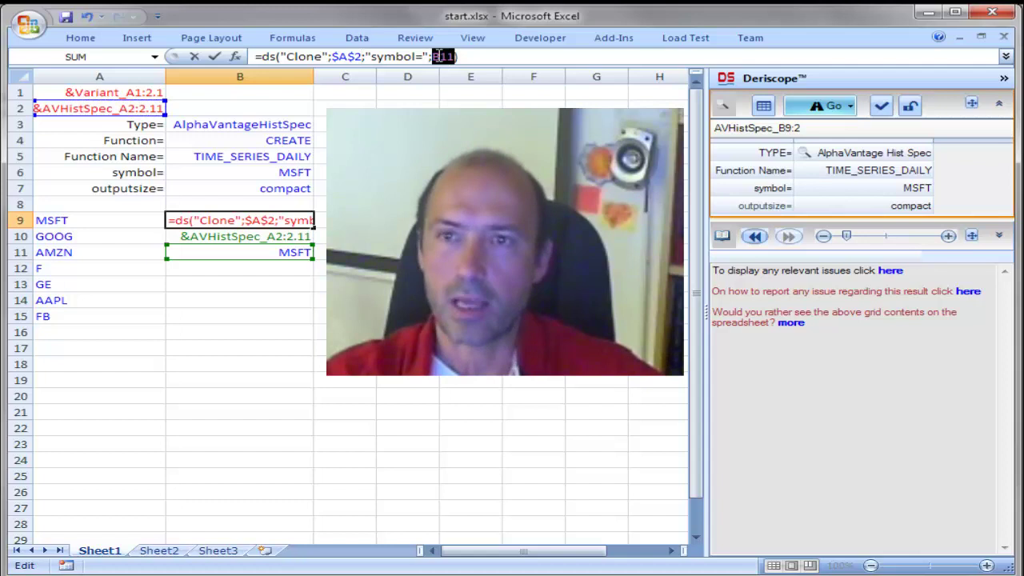
left_click(80, 220)
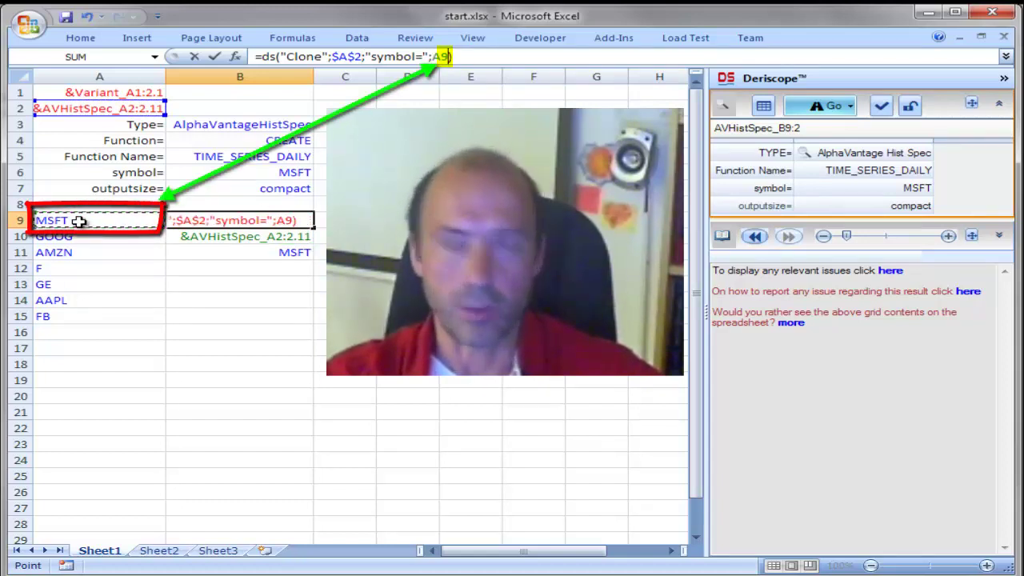
key("Return")
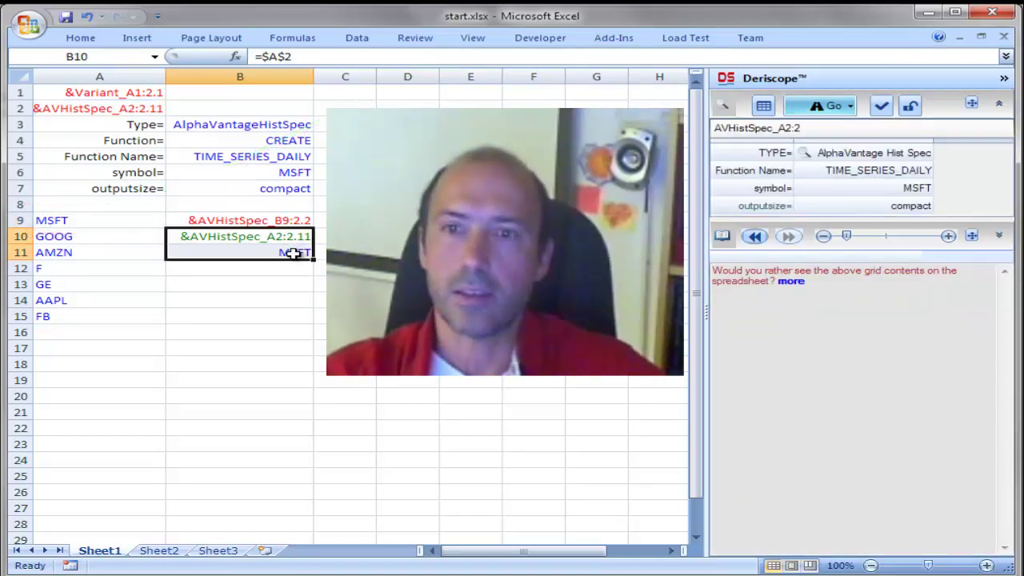
- Clear test cells B10:B11 and fill the B9 Clone formula down to B15
left_click_drag(296, 240, 292, 268)
key("Delete")
left_click(300, 222)
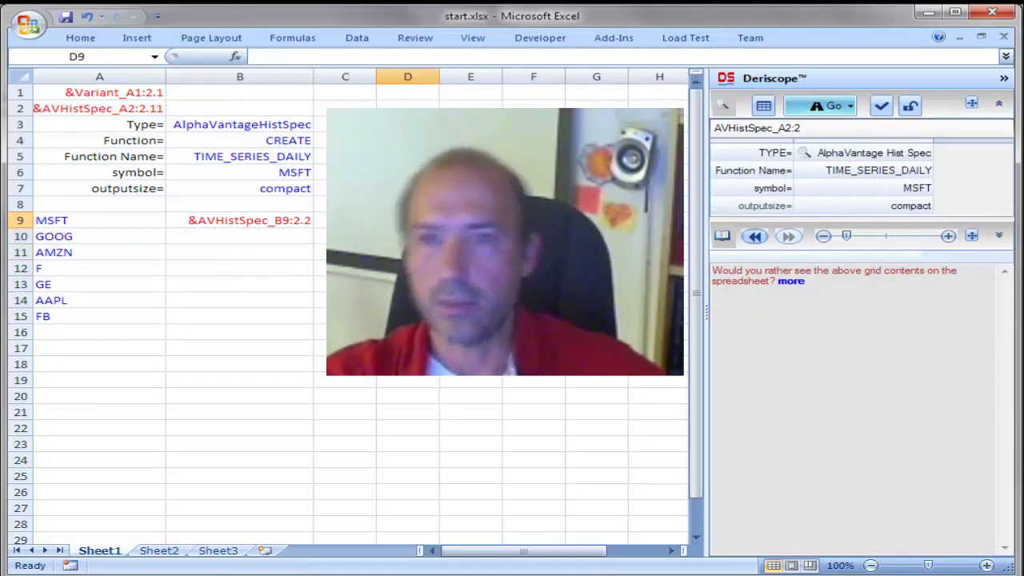
left_click_drag(313, 228, 284, 322)
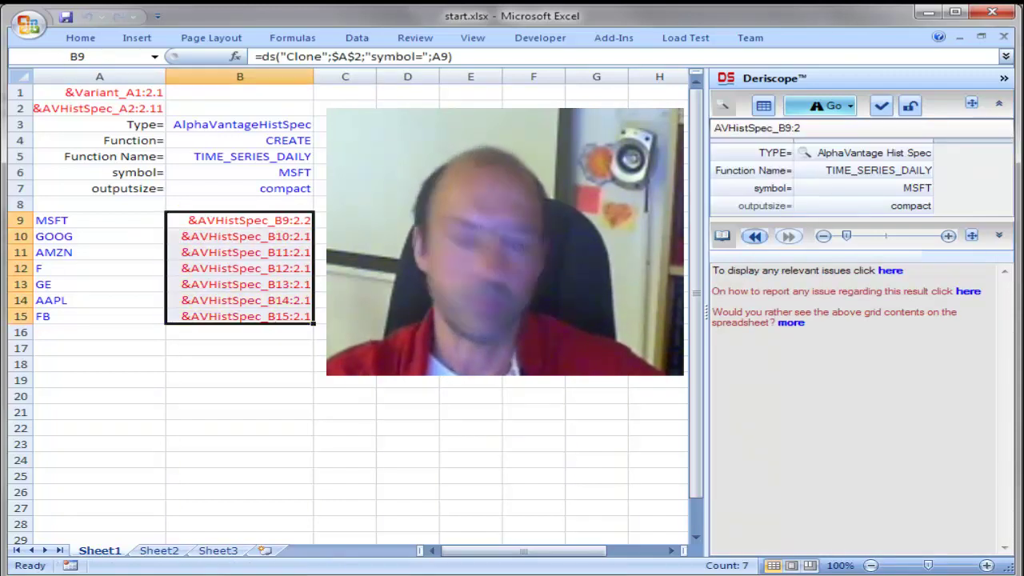
- Verify the GOOG, AMZN, F, GE, AAPL and FB clone specs in B10:B15
left_click(272, 236)
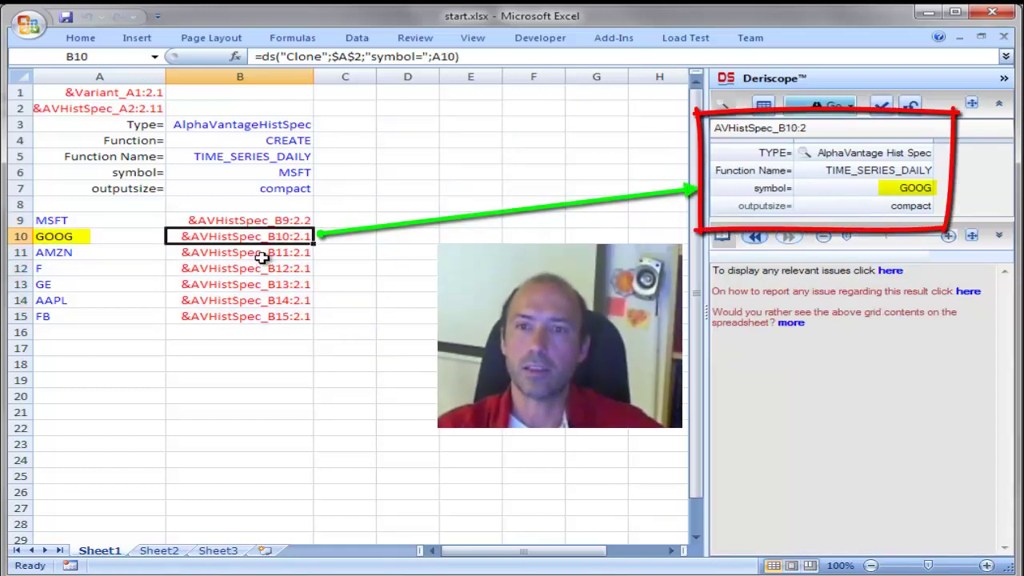
left_click(263, 255)
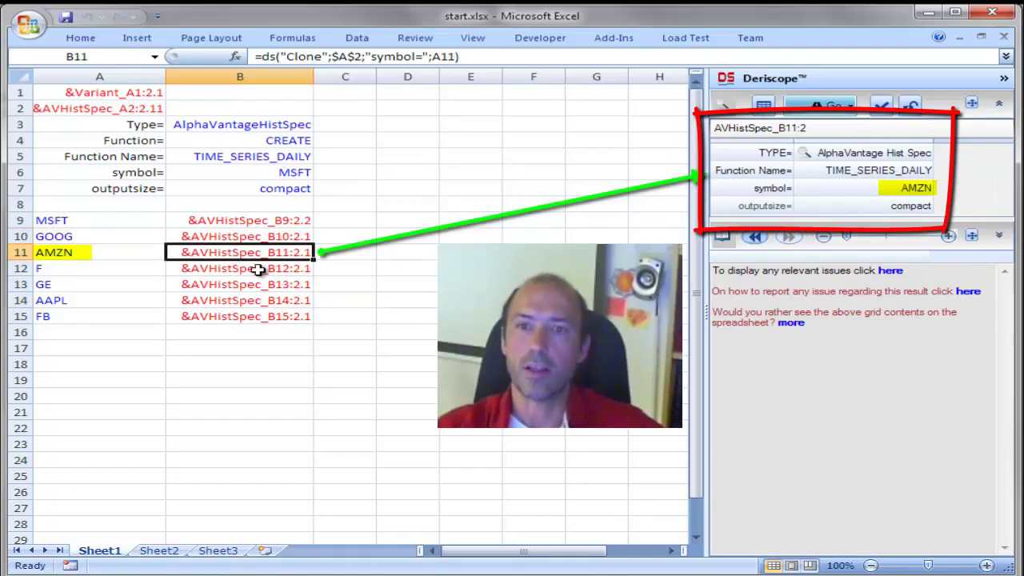
left_click(257, 269)
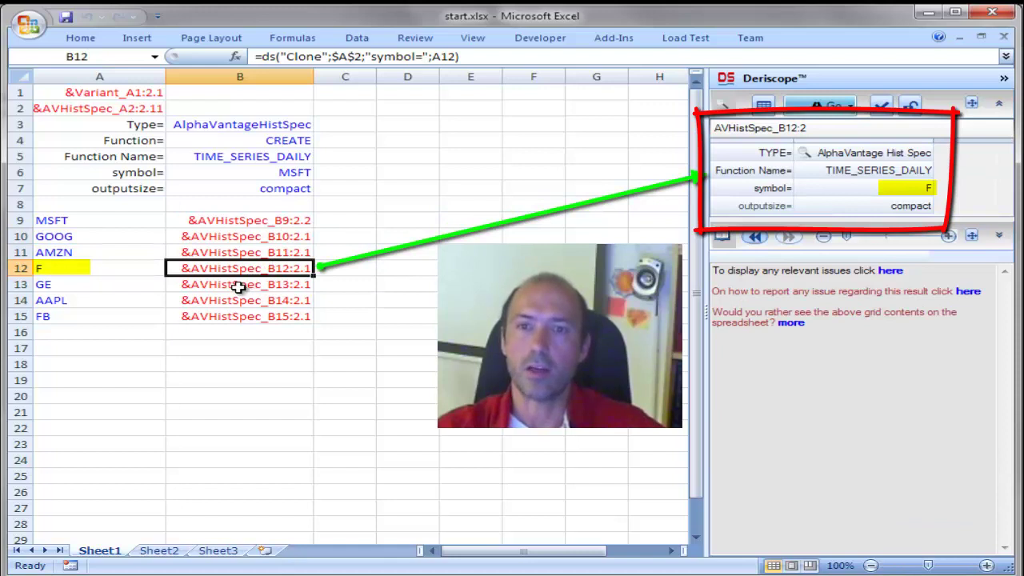
left_click(239, 286)
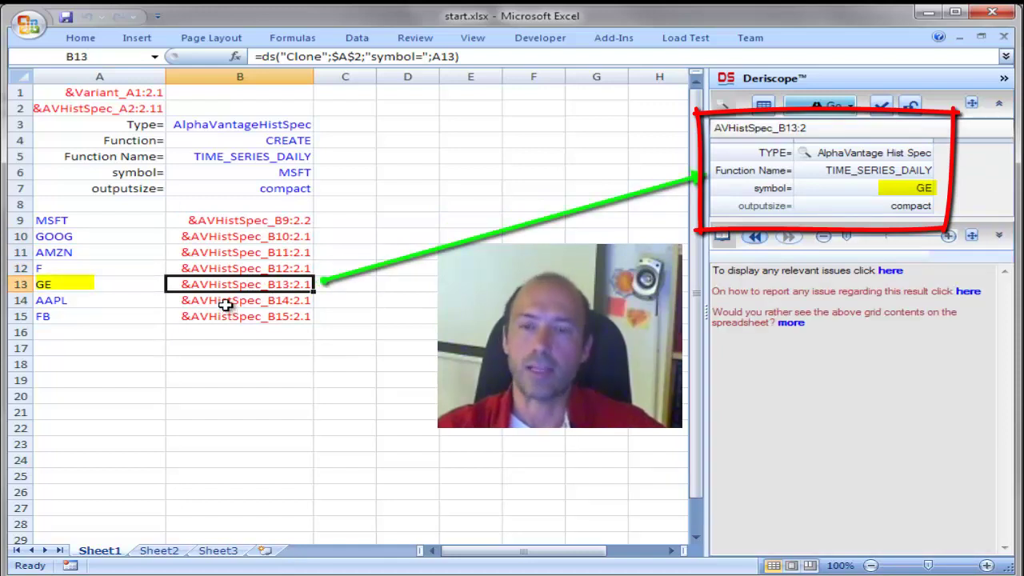
left_click(226, 303)
left_click(223, 317)
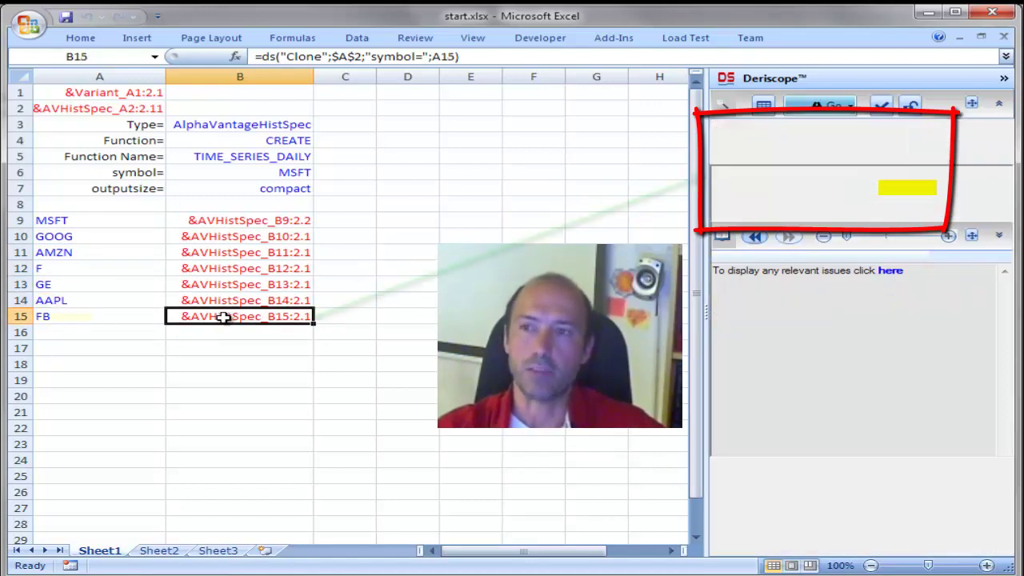
left_click(338, 222)
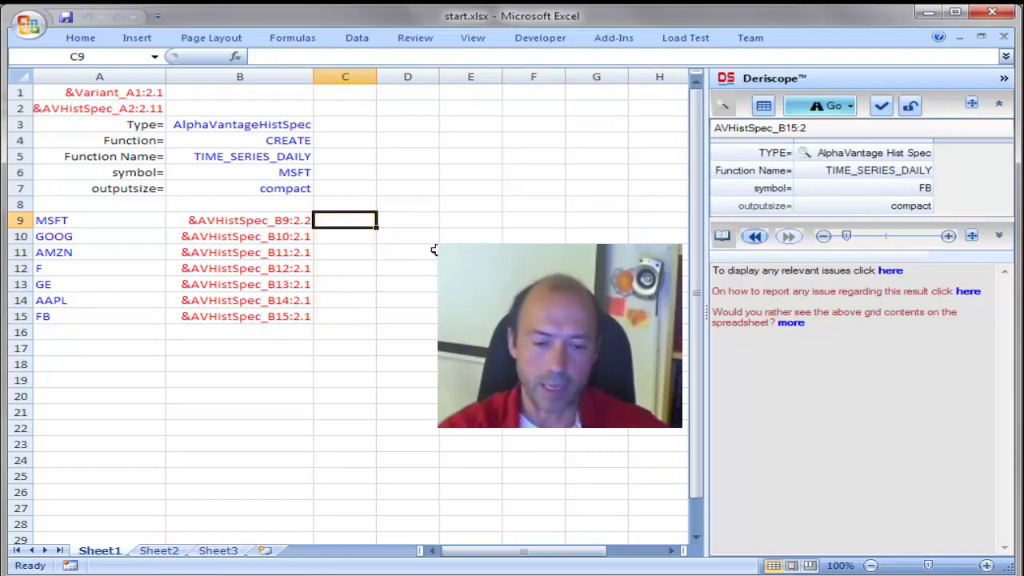
- Enter =dsHist("av";B9) in C9, widen column C, and view MSFT's returned history
type("=")
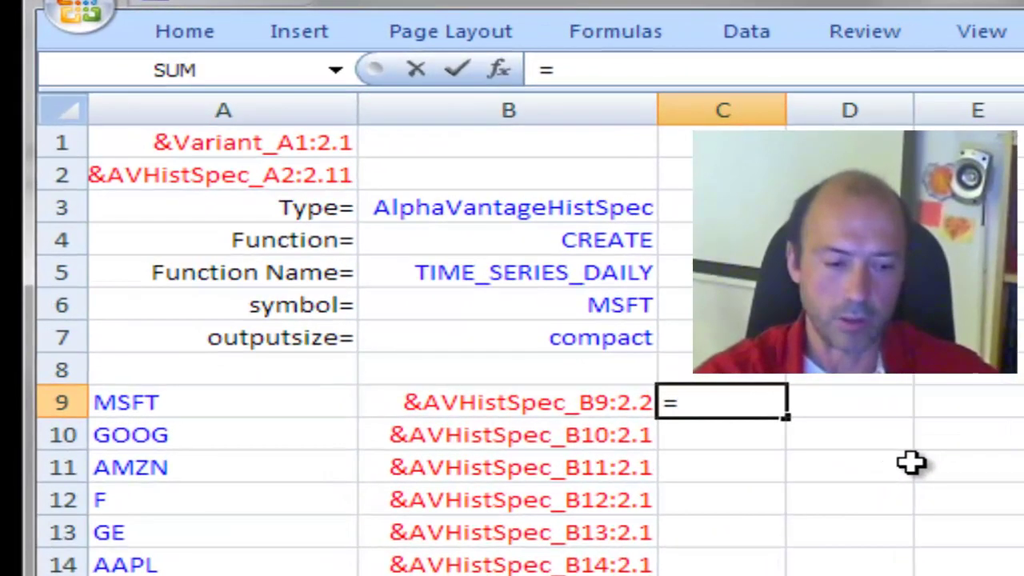
type("dsh")
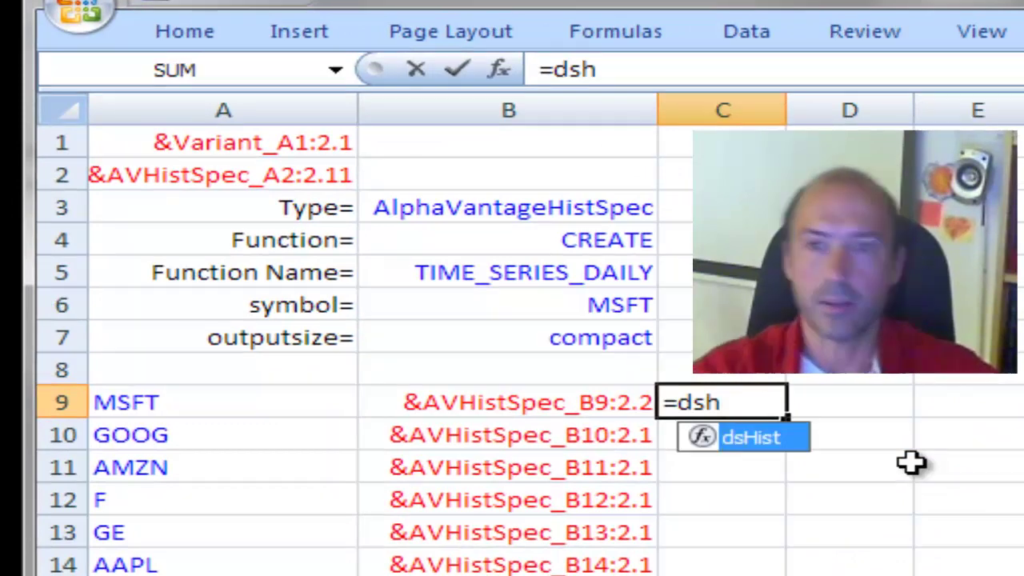
key("Tab")
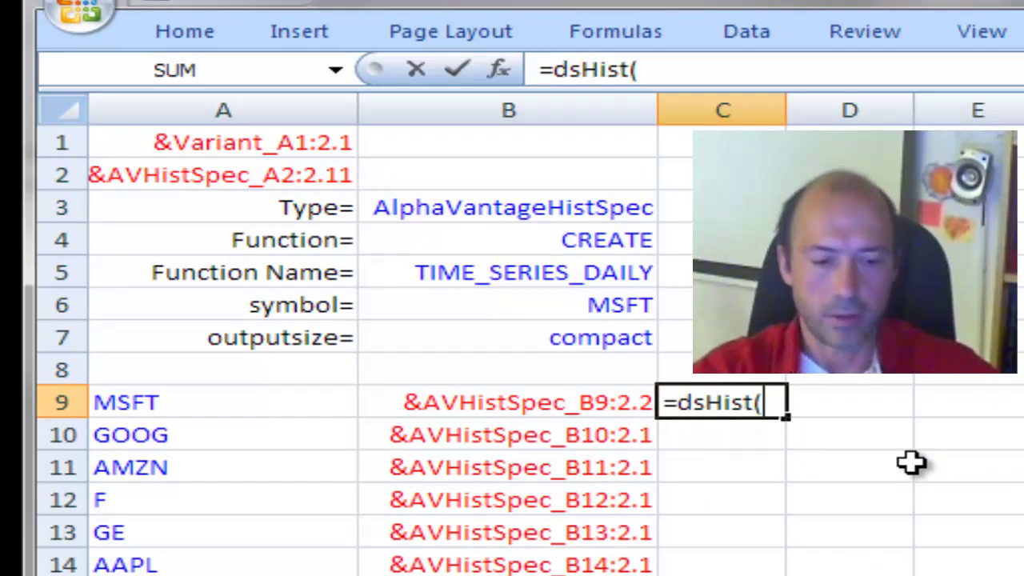
type("\"av\";")
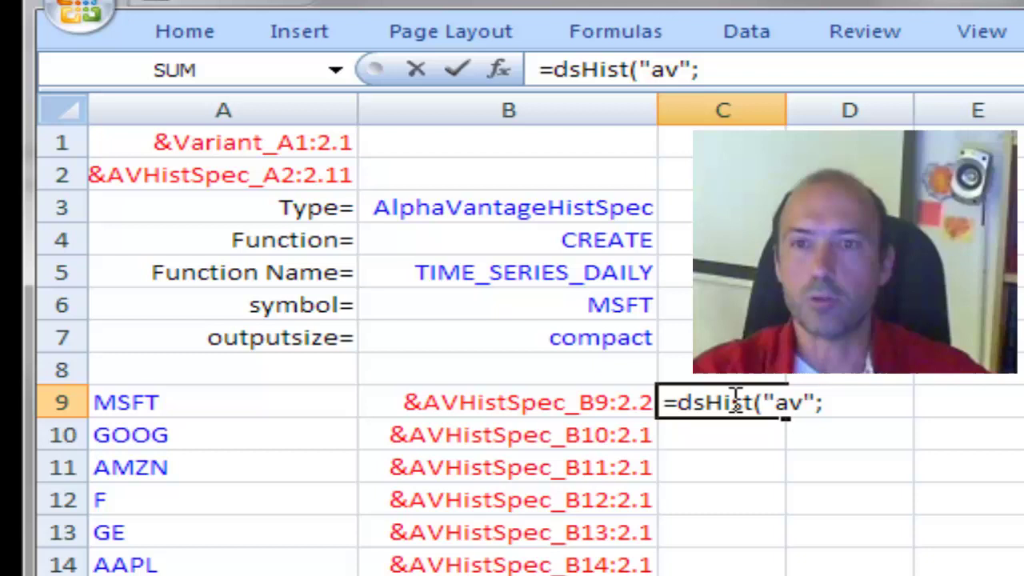
left_click(543, 402)
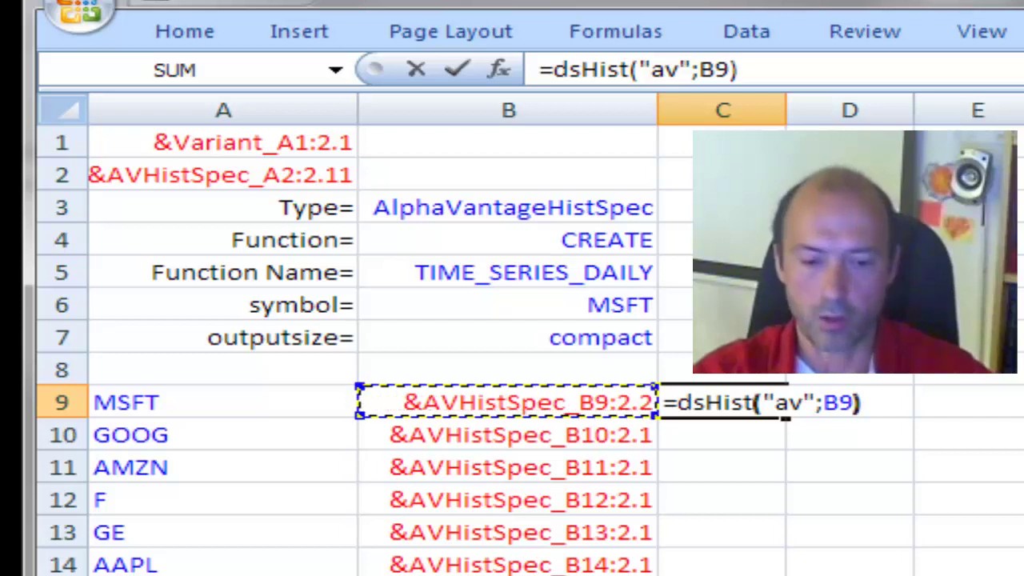
key("Return")
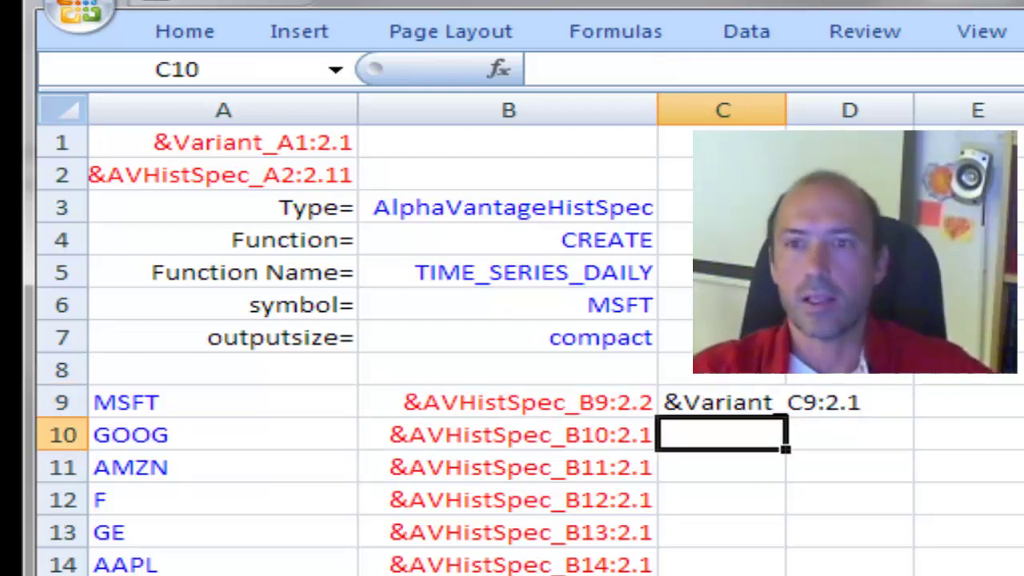
left_click_drag(790, 105, 736, 98)
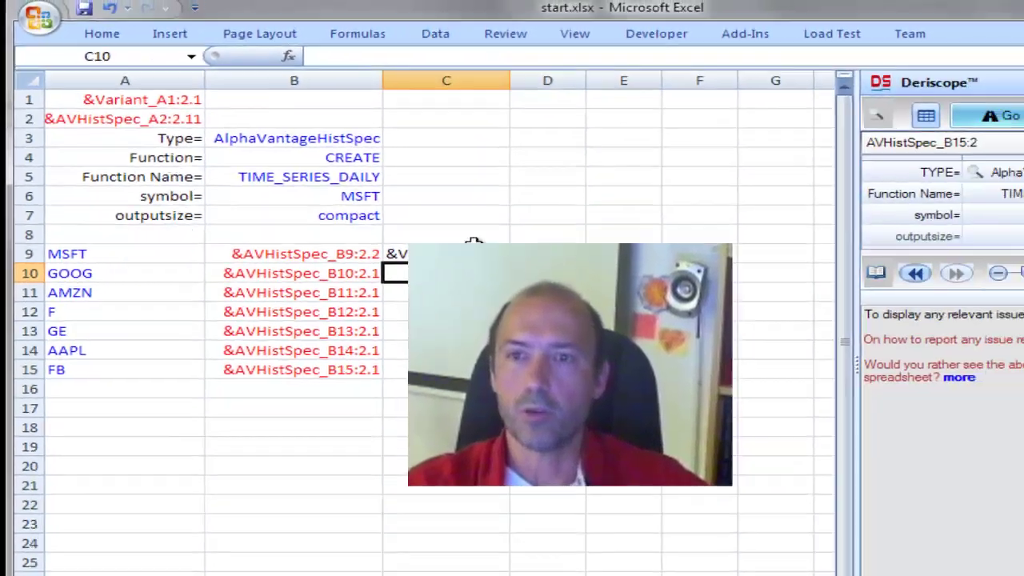
left_click(389, 216)
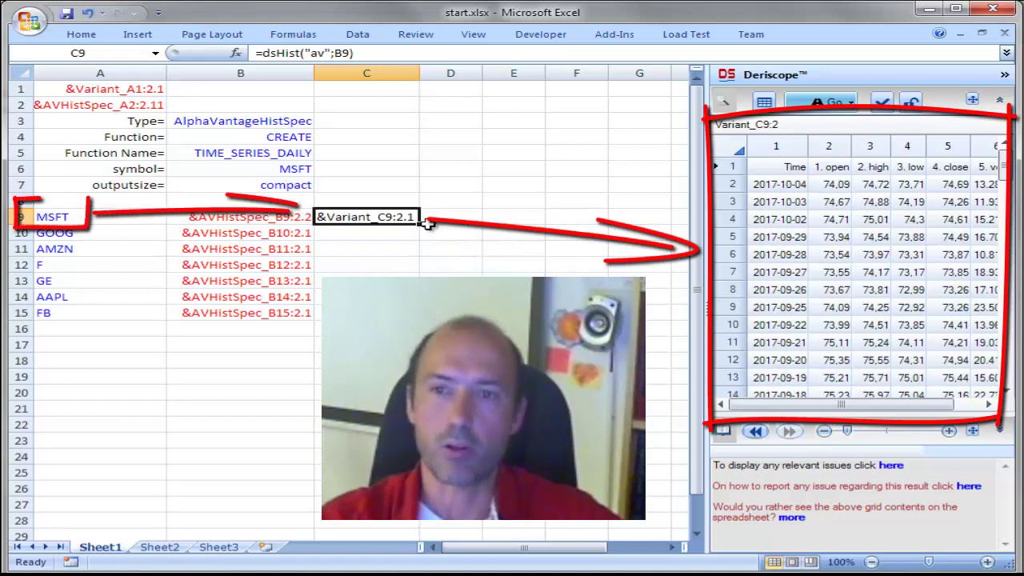
- Fill the C9 dsHist formula down to C15 and check the AMZN and AAPL histories
left_click_drag(418, 224, 411, 326)
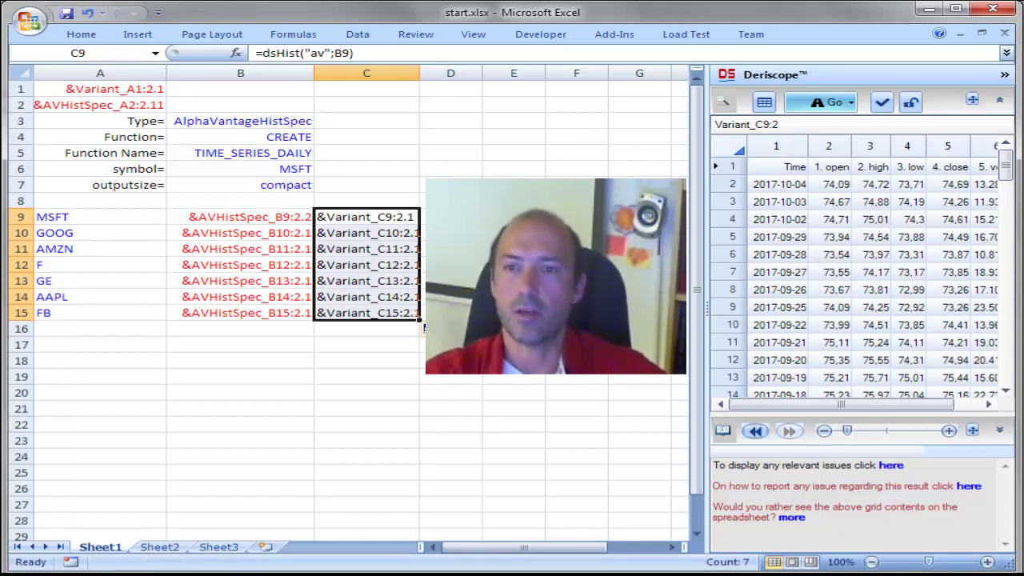
left_click(367, 249)
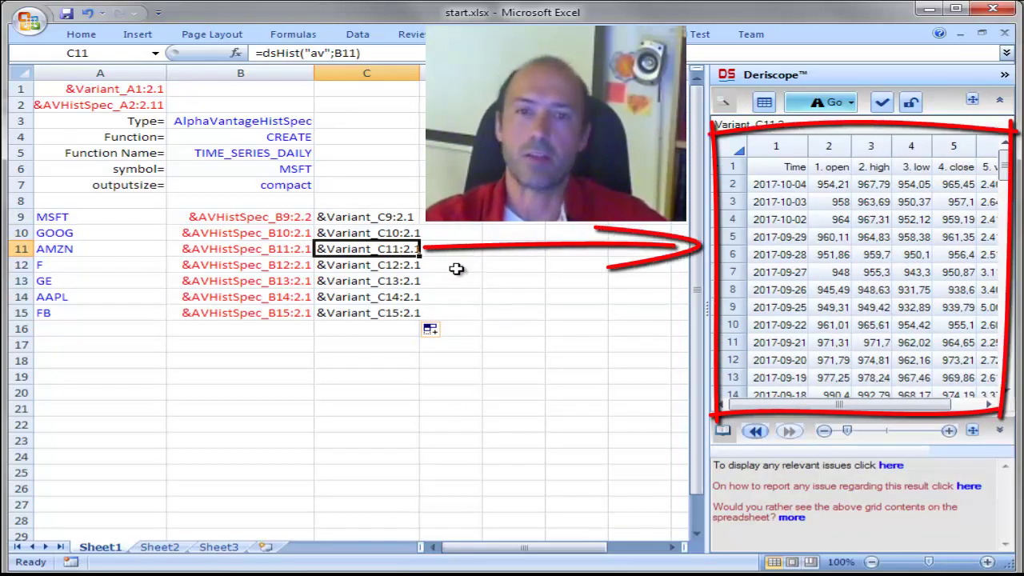
left_click(342, 296)
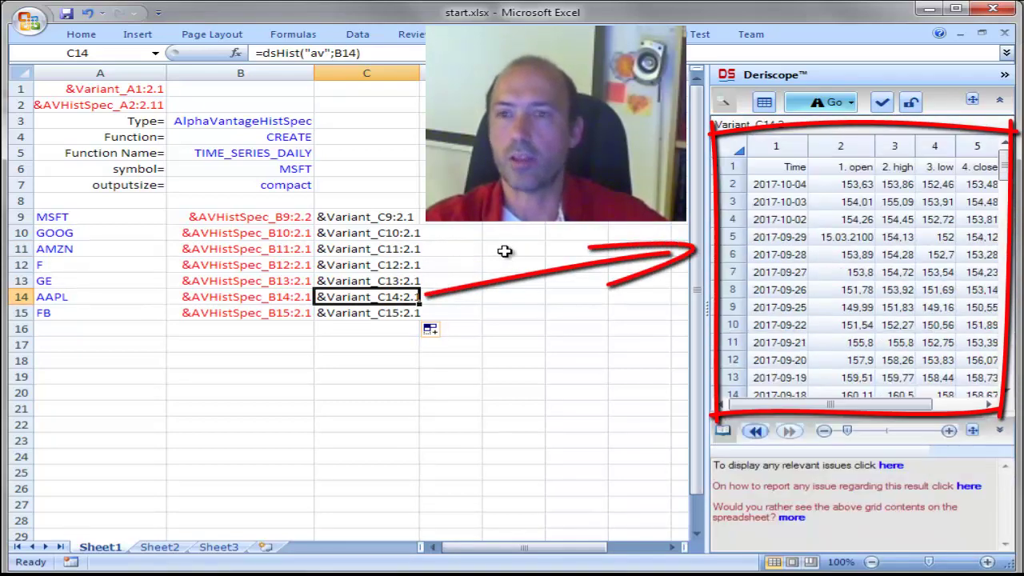
left_click(448, 201)
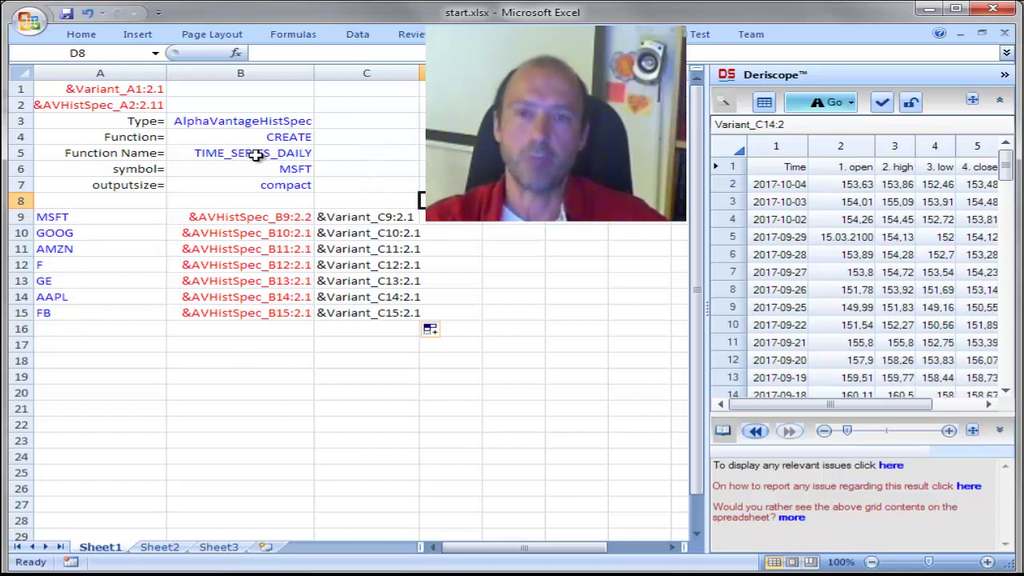
- On Sheet2 at A1, choose Data > Live Data > AlphaVantage Hist Spec as the object type
left_click(172, 548)
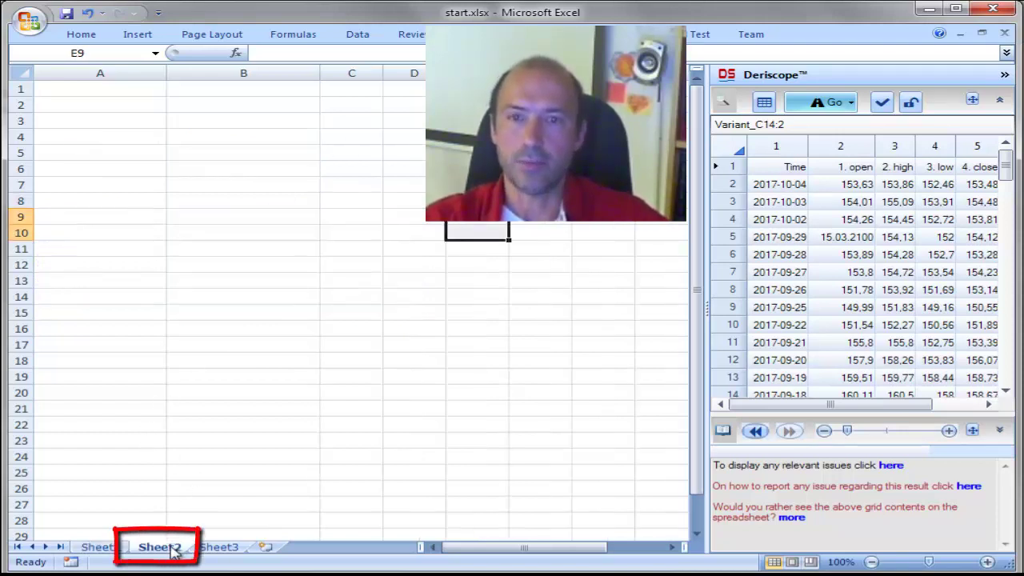
left_click(119, 87)
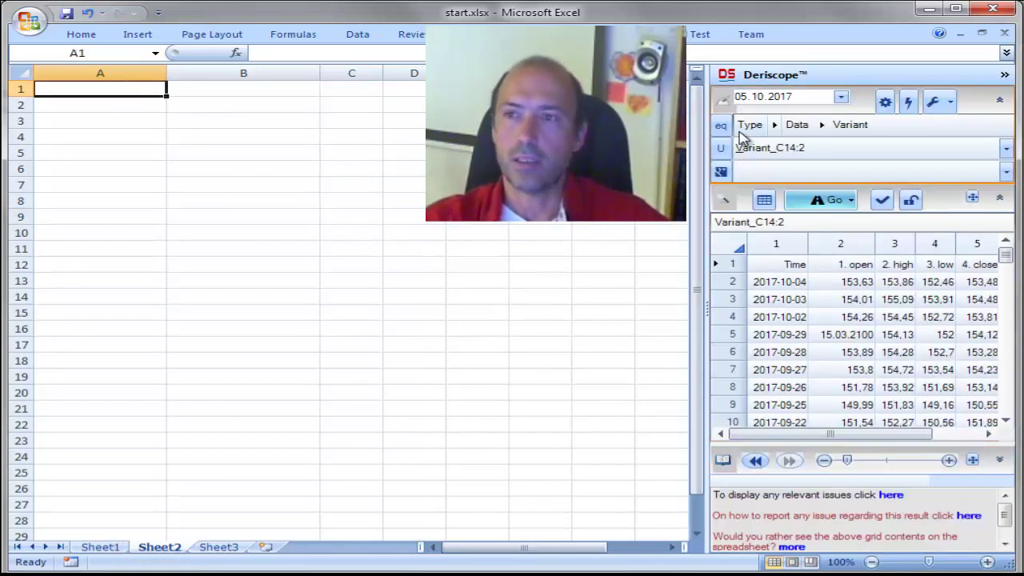
left_click(797, 126)
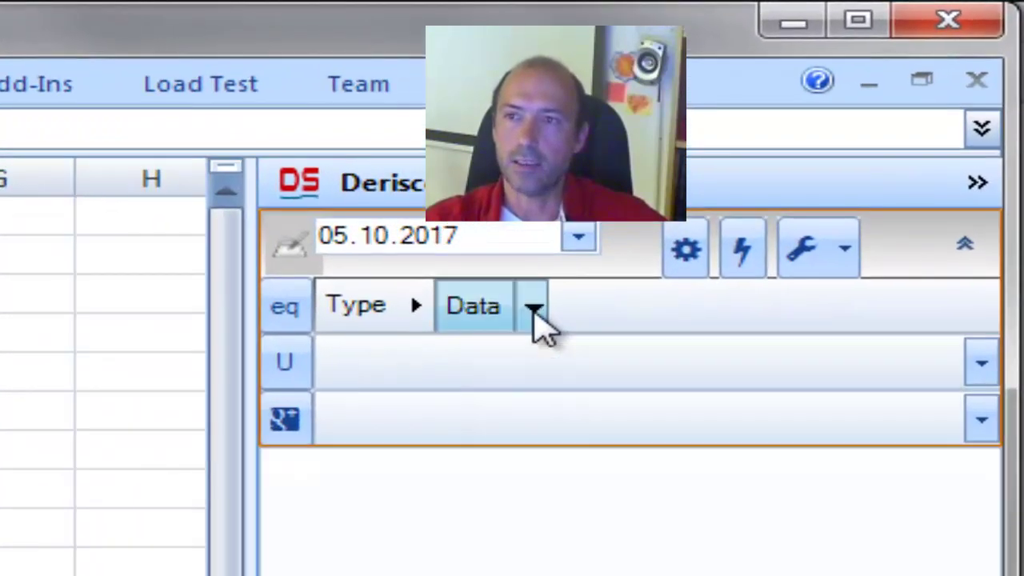
left_click(534, 311)
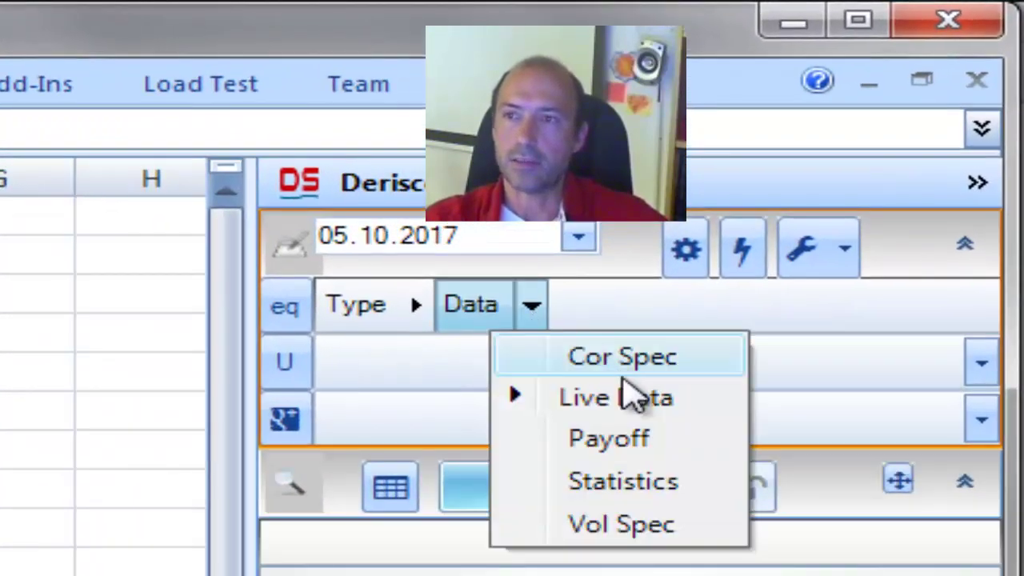
left_click(632, 397)
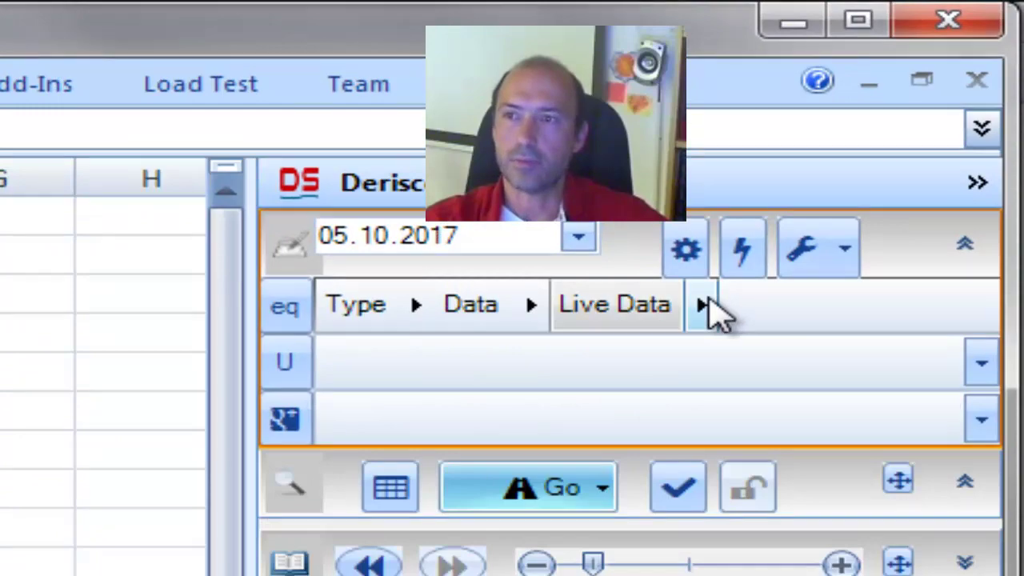
left_click(701, 308)
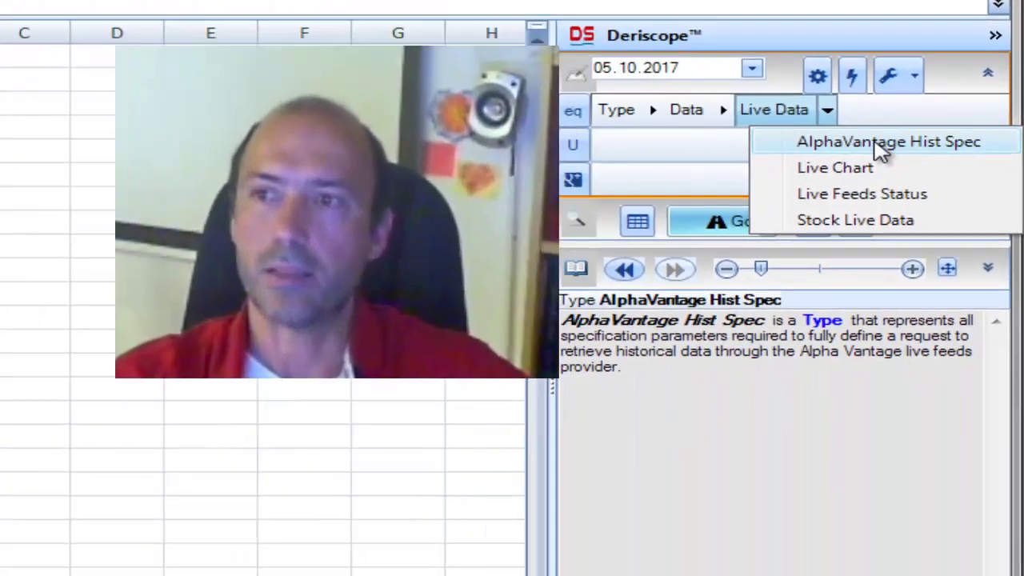
left_click(880, 144)
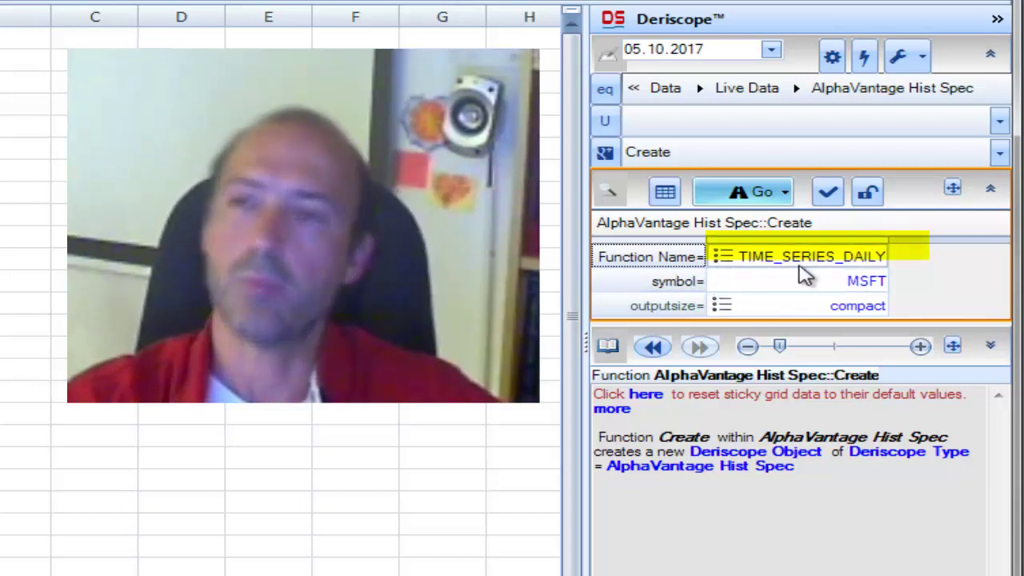
- Set the spec's Function Name to MACD
left_click(717, 256)
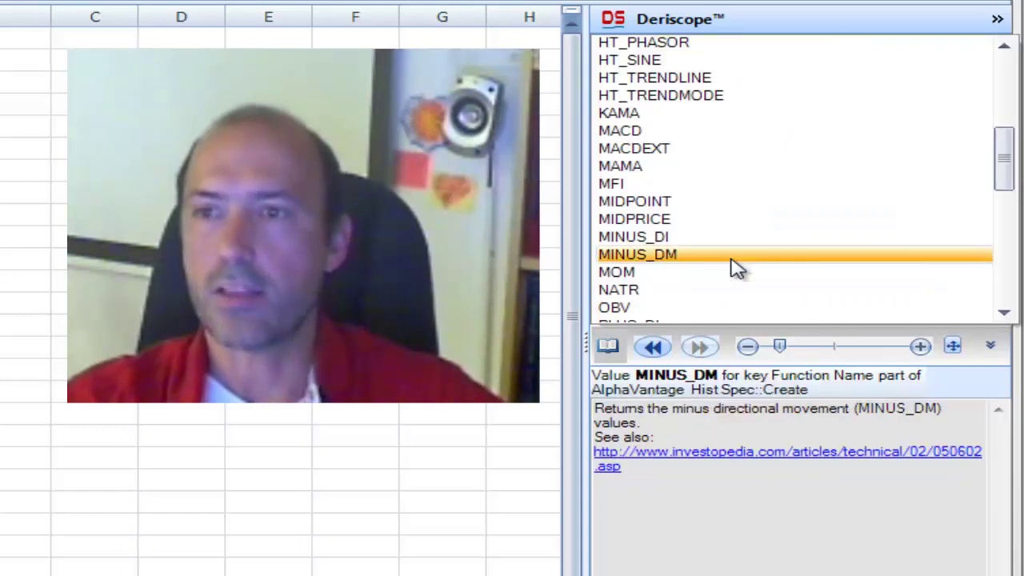
left_click(669, 135)
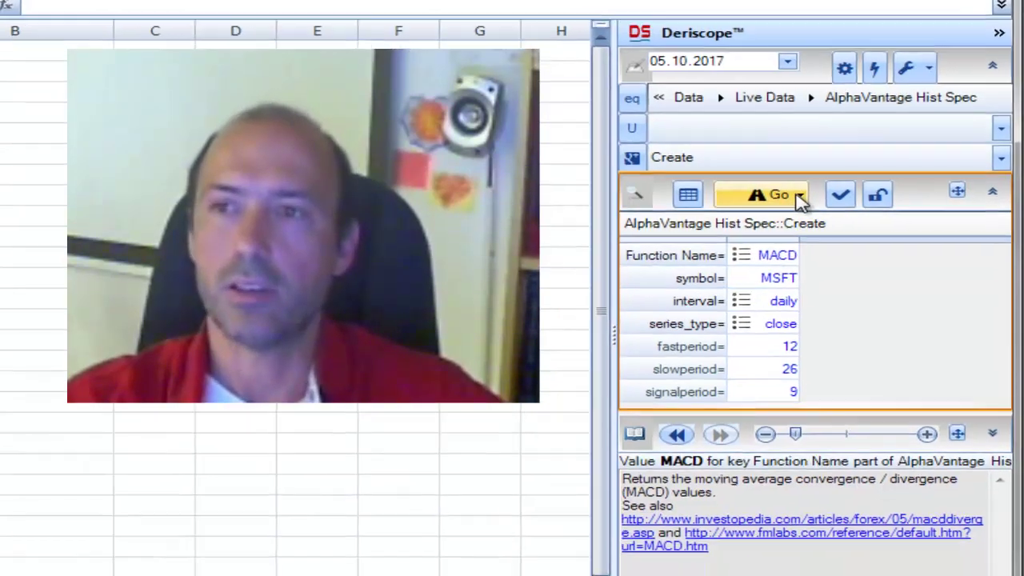
left_click(800, 198)
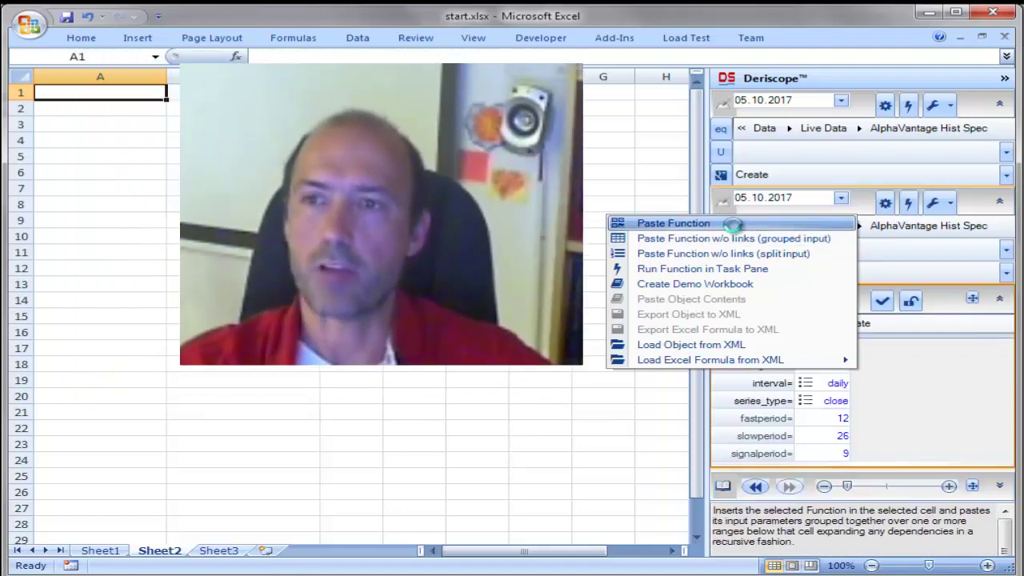
- Paste the MACD spec into A1 and review help for series_type, fastperiod, slowperiod and signalperiod
left_click(735, 227)
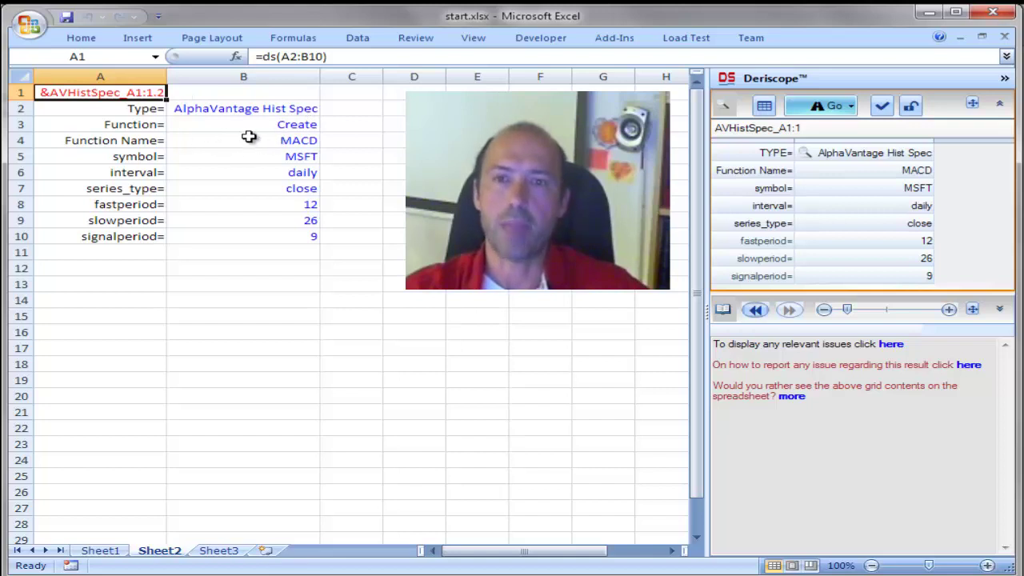
left_click(140, 192)
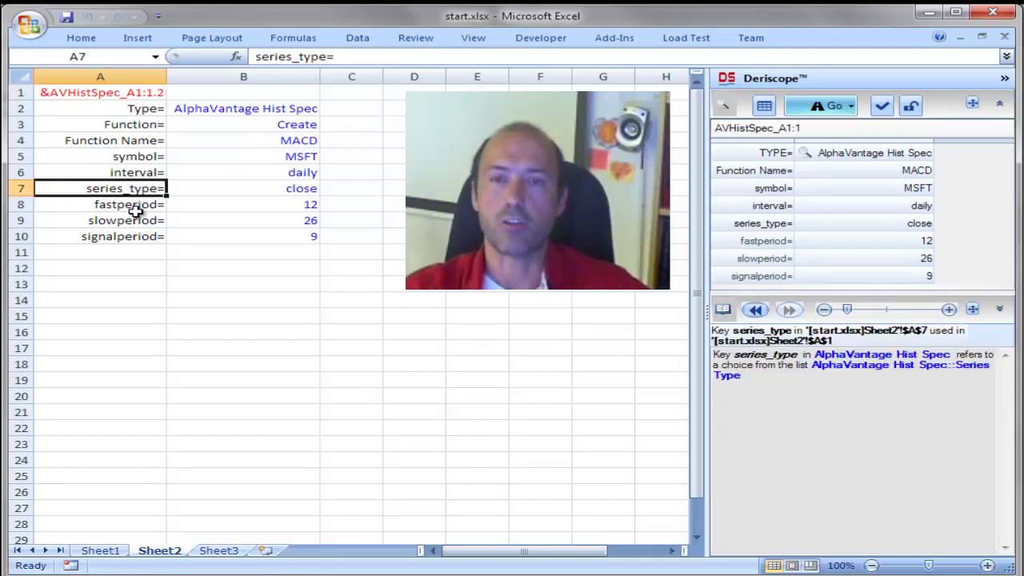
left_click(133, 206)
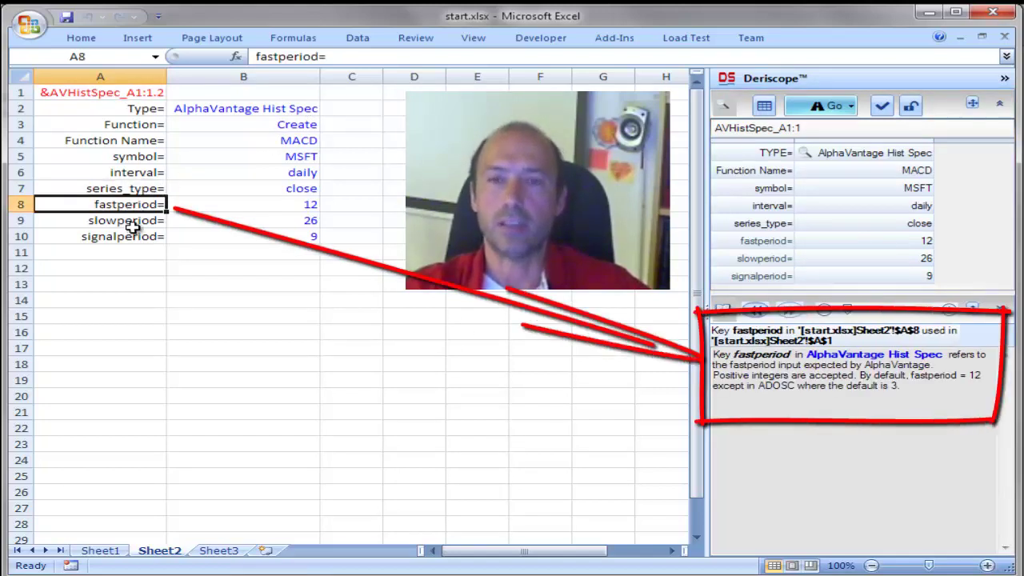
left_click(132, 225)
left_click(124, 236)
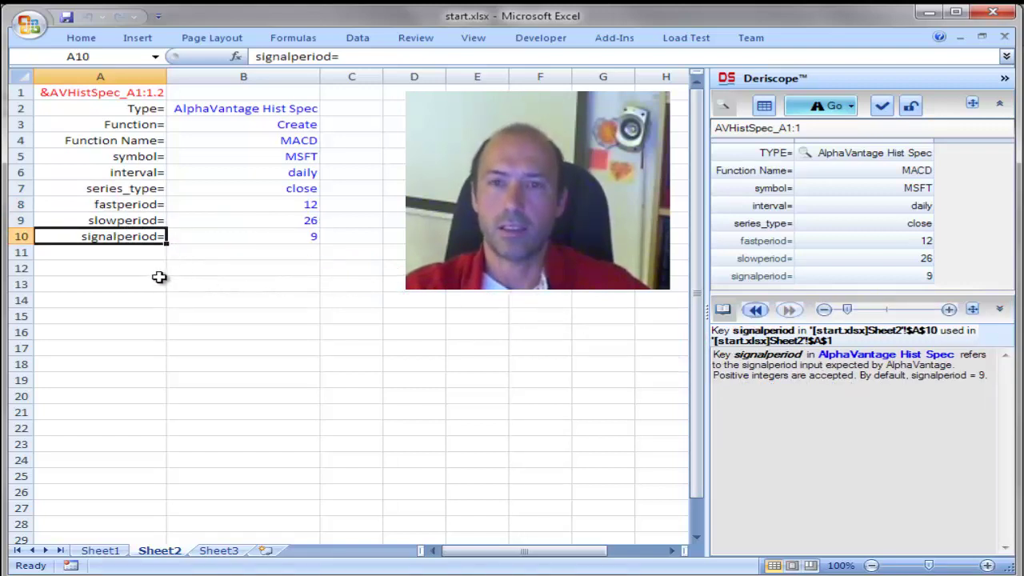
left_click(116, 275)
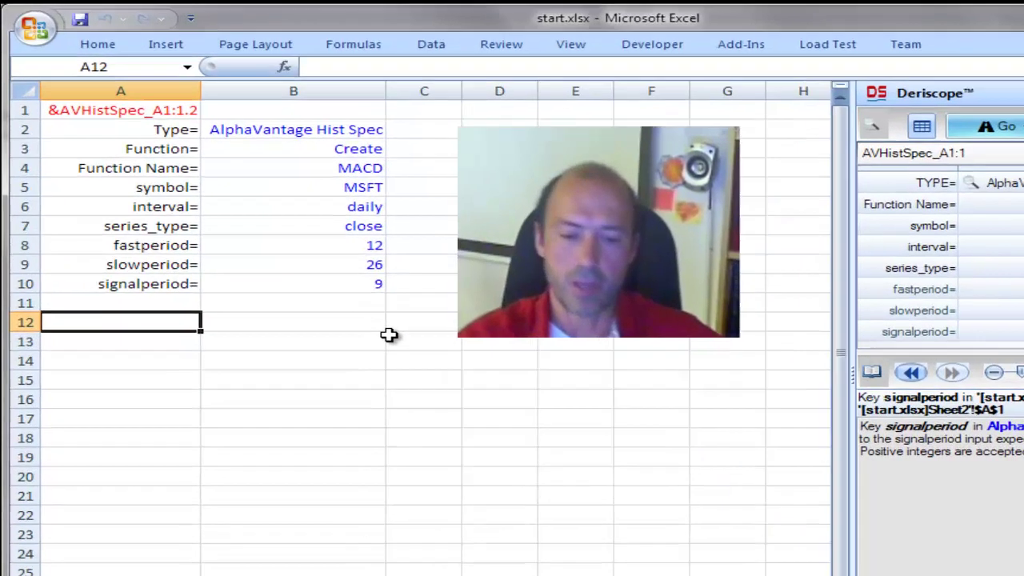
- Enter =dsHist("av";A1) in A12 to retrieve MSFT's daily MACD history object
type("=dsh")
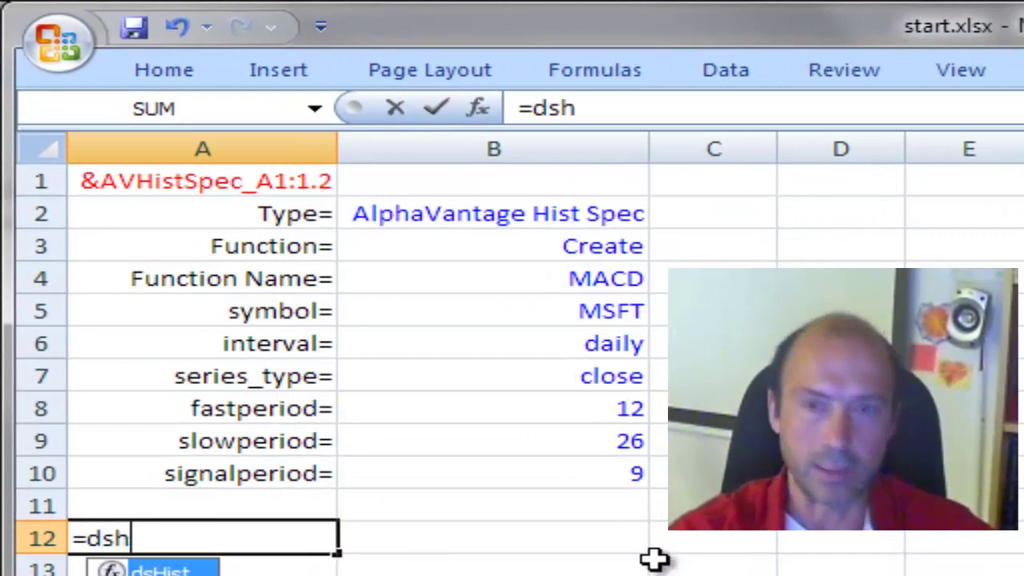
key("Tab")
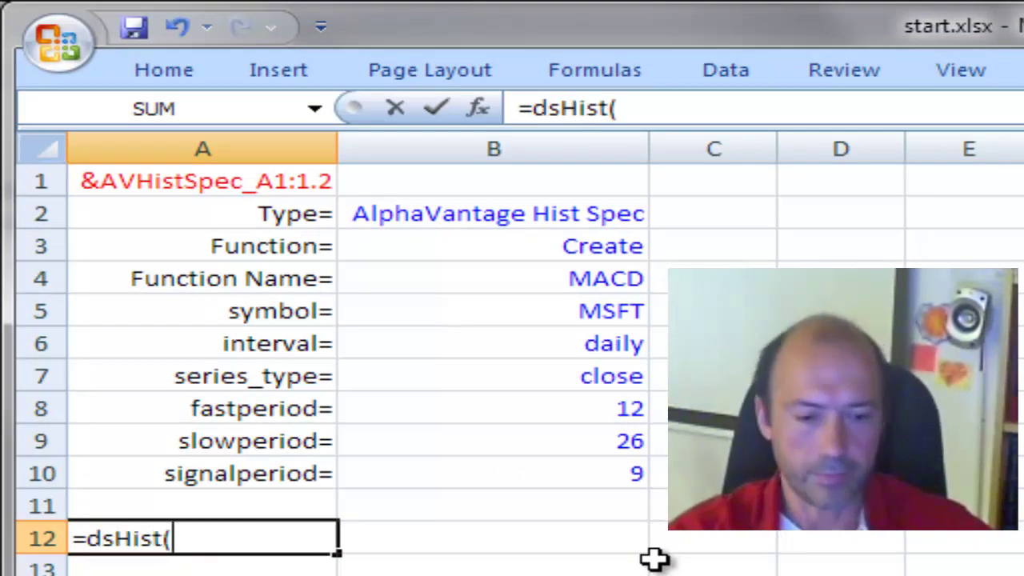
type("\"")
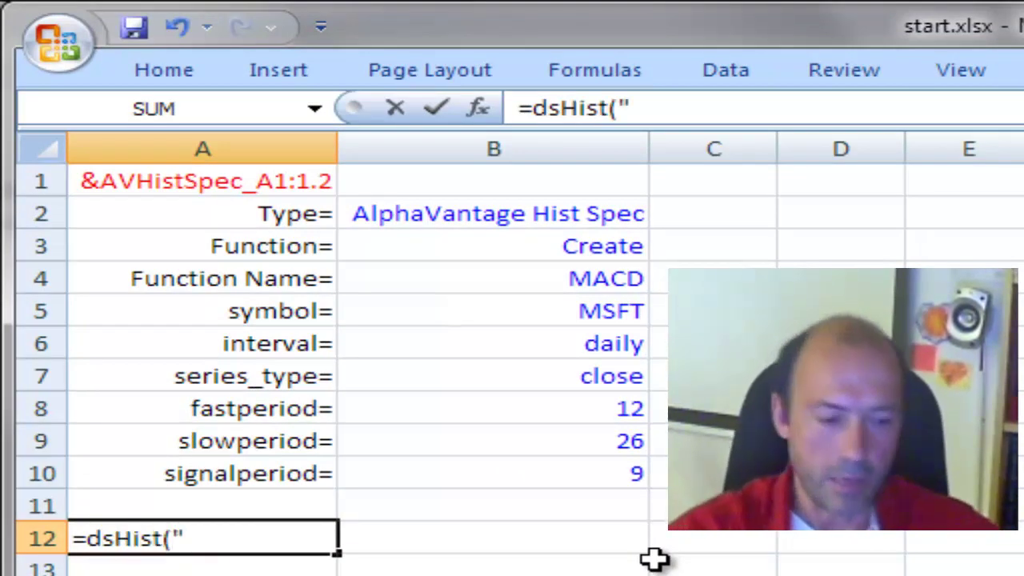
type("av\";")
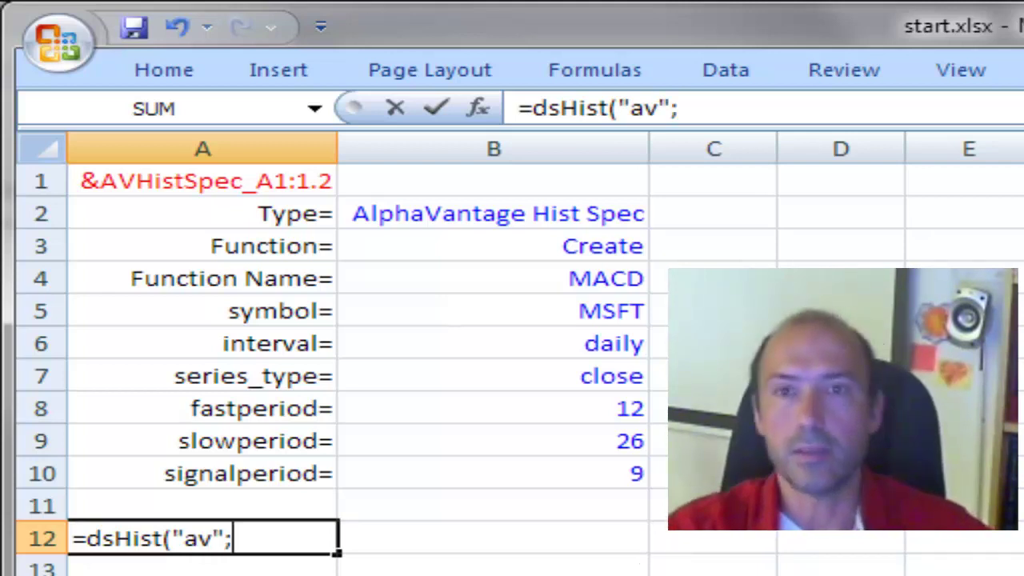
left_click(209, 186)
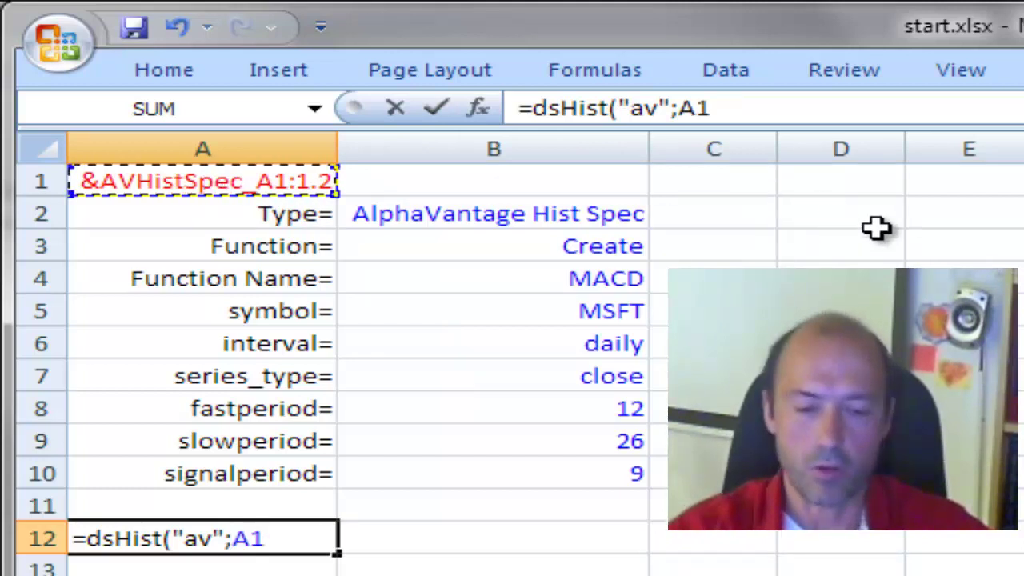
type(")")
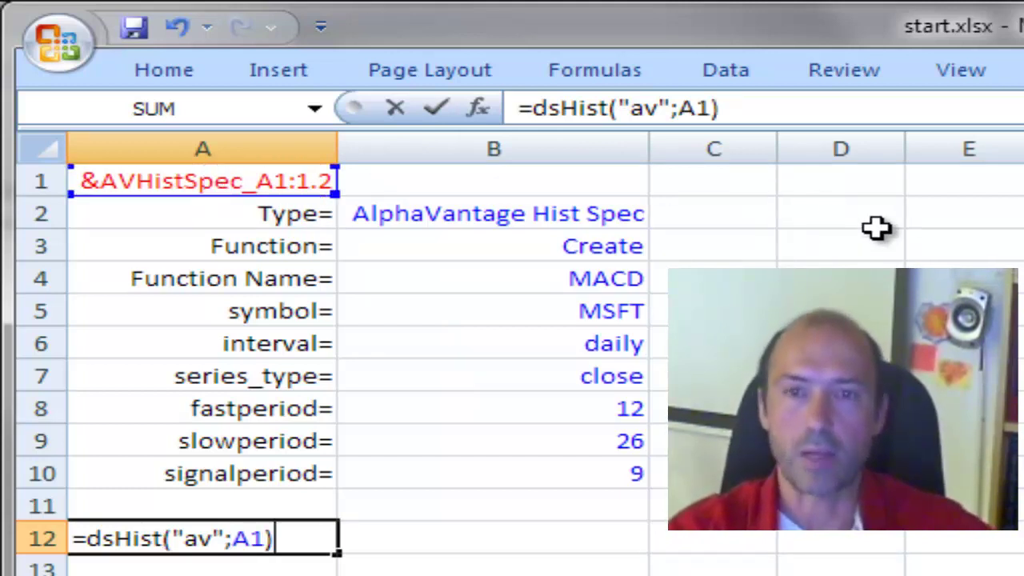
key("ctrl+Return")
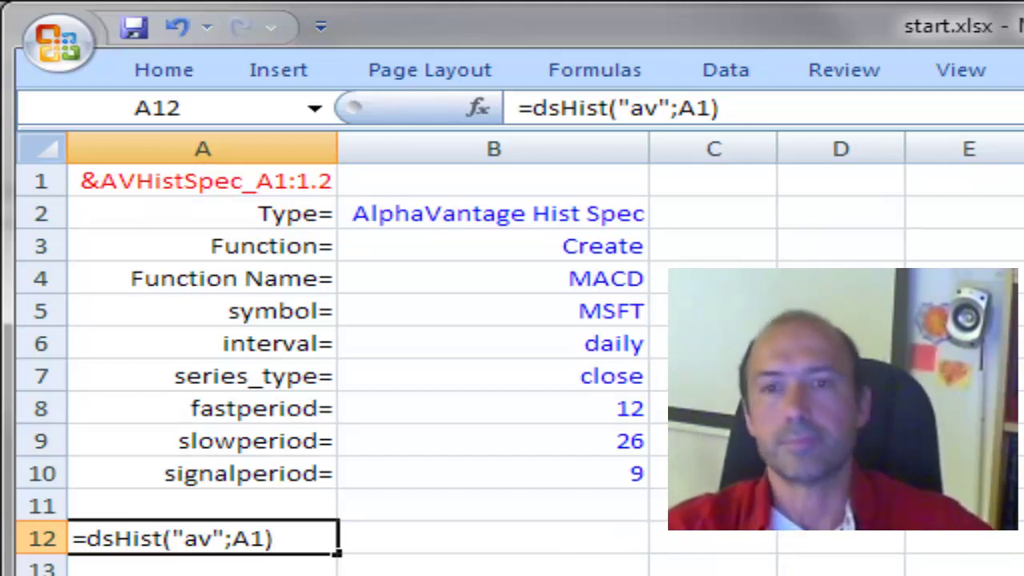
key("Return")
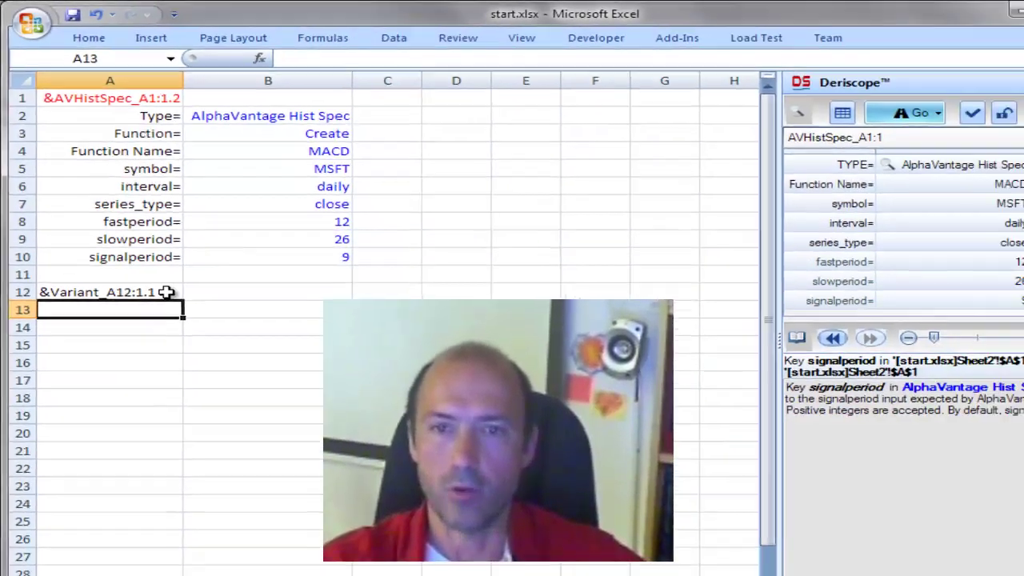
left_click(304, 538)
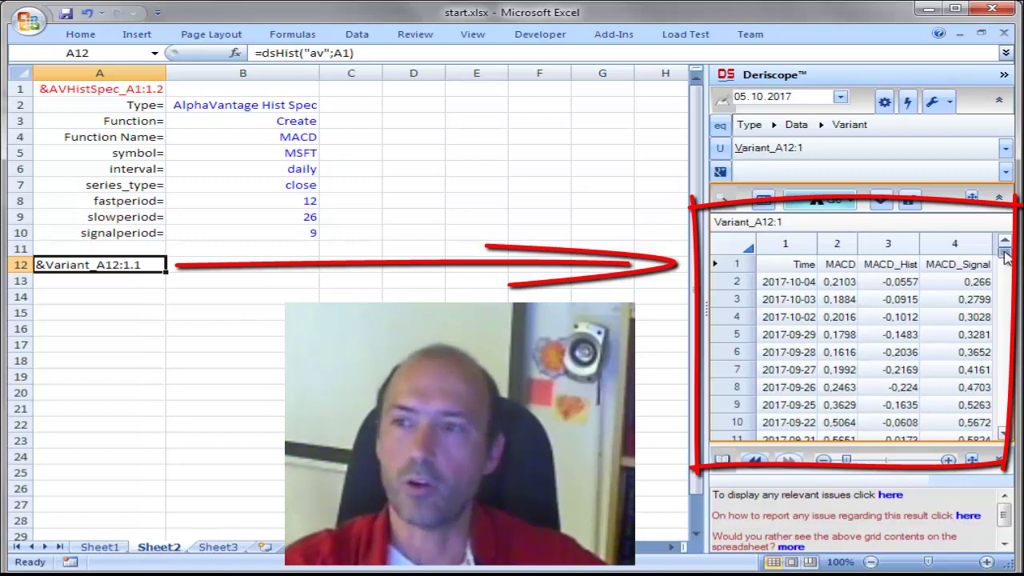
left_click_drag(1005, 255, 1011, 433)
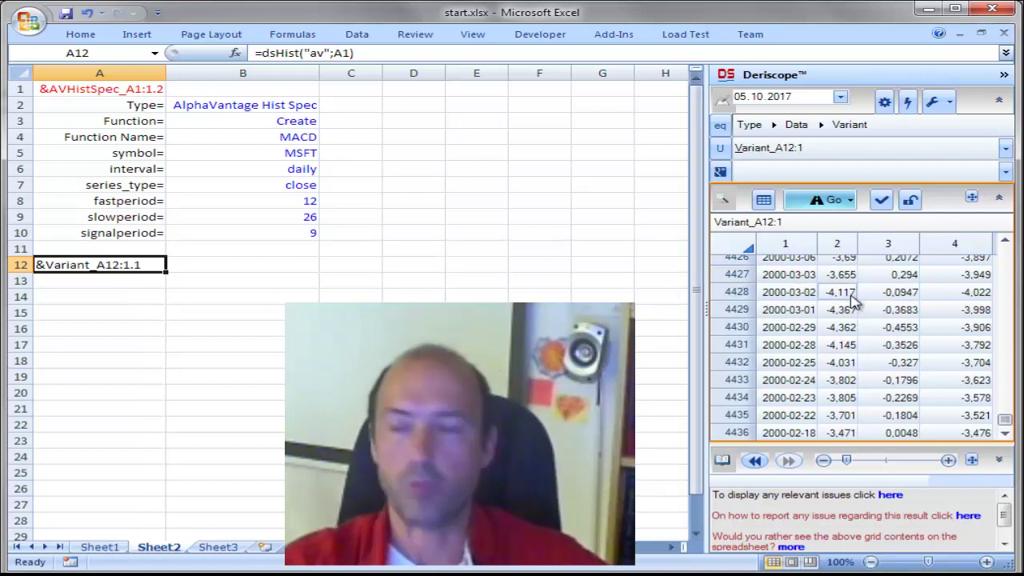
left_click(102, 297)
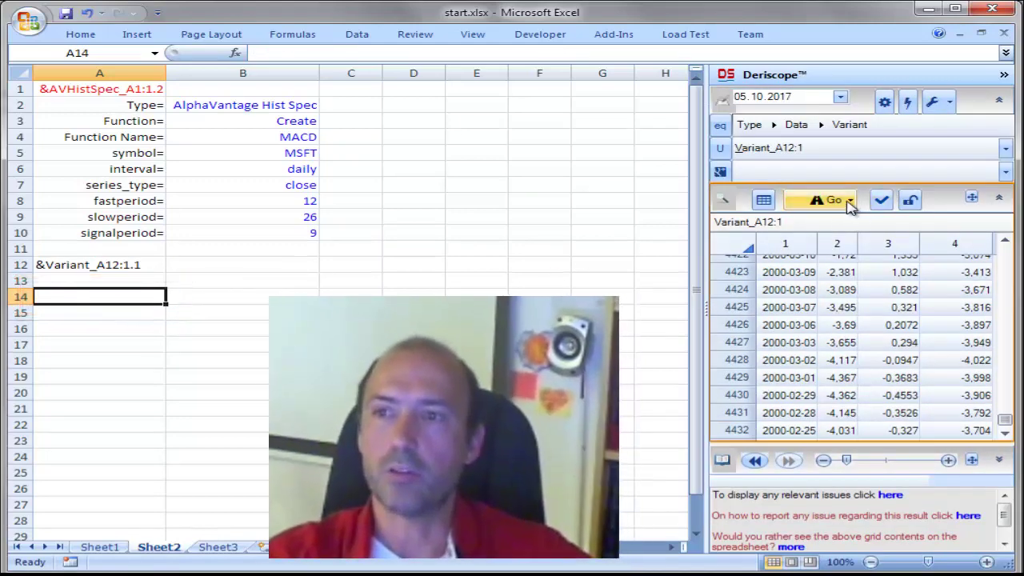
- Paste MSFT's full MACD table of dates, MACD, histogram and signal from A14 as an array formula
left_click(850, 201)
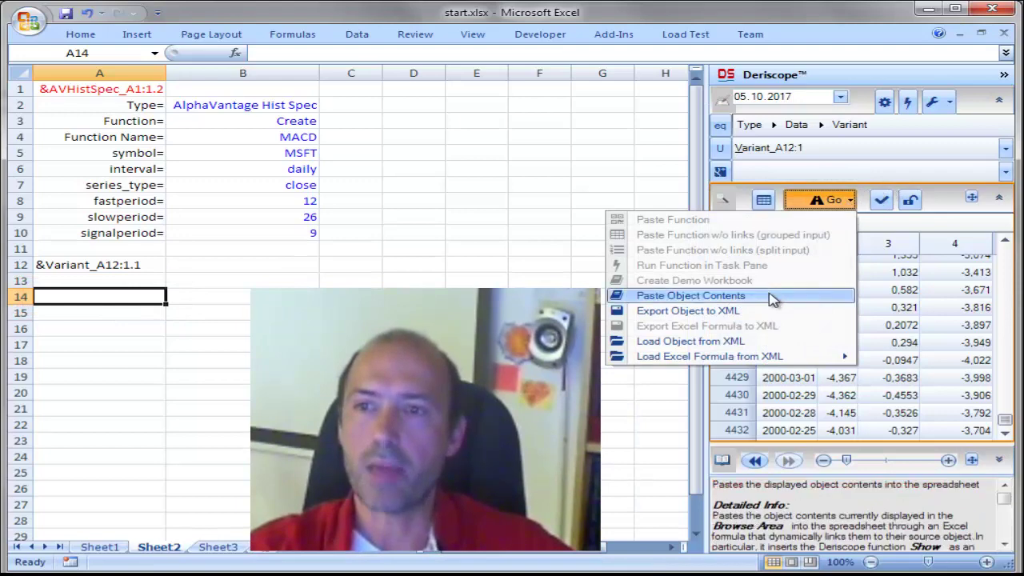
left_click(771, 296)
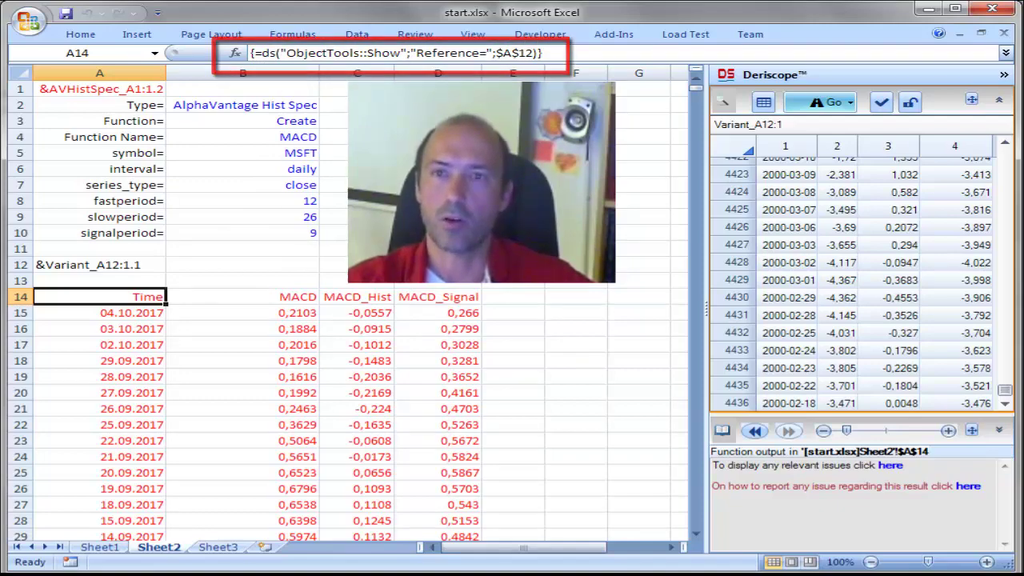
mouse_move(696, 89)
left_mouse_down()
mouse_move(704, 524)
mouse_move(709, 80)
left_mouse_up()
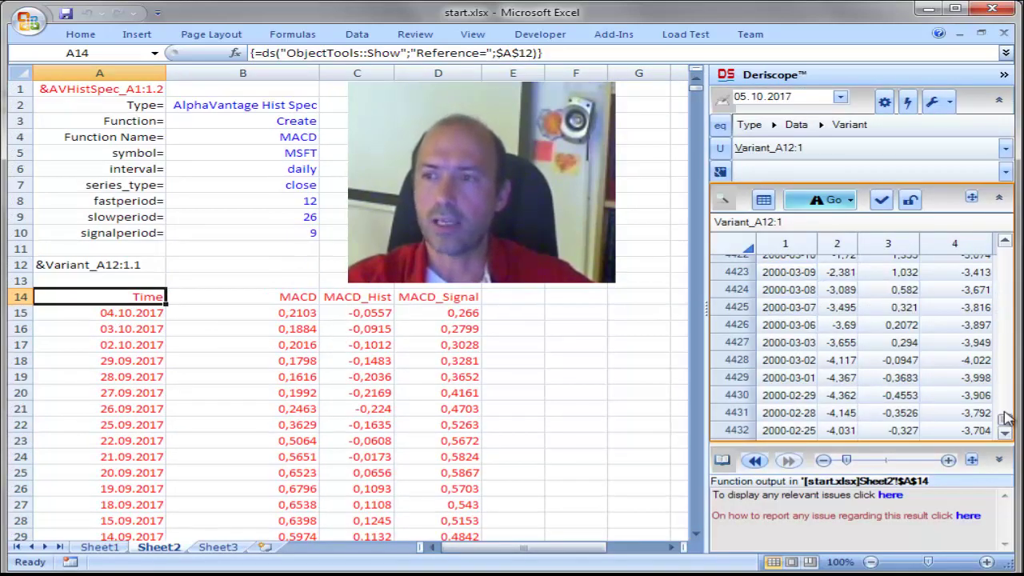
- Paste the MACD, histogram and signal values for 28 September–2 October into D2:F4
left_click_drag(1006, 424, 1005, 252)
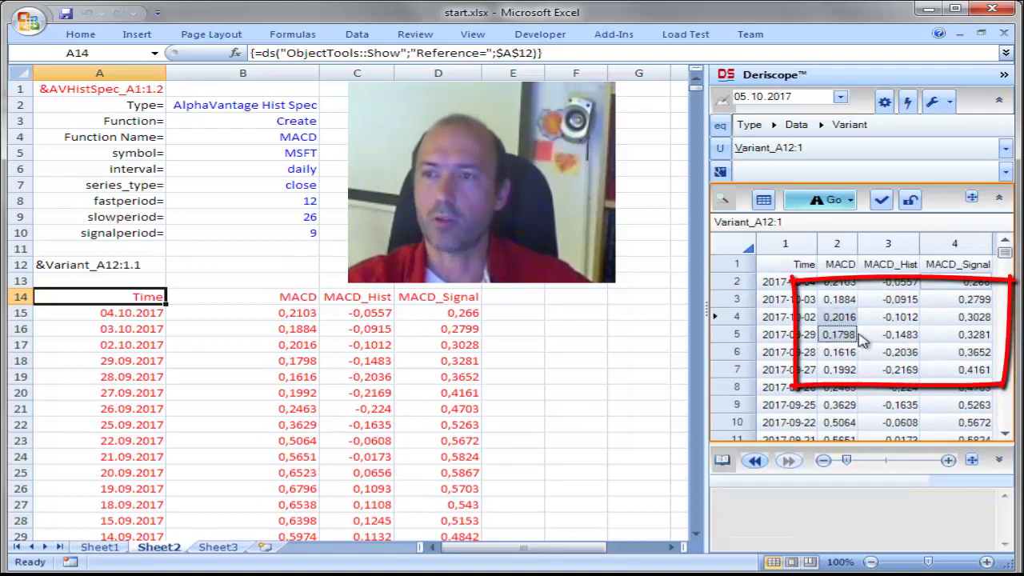
left_click_drag(842, 320, 934, 363)
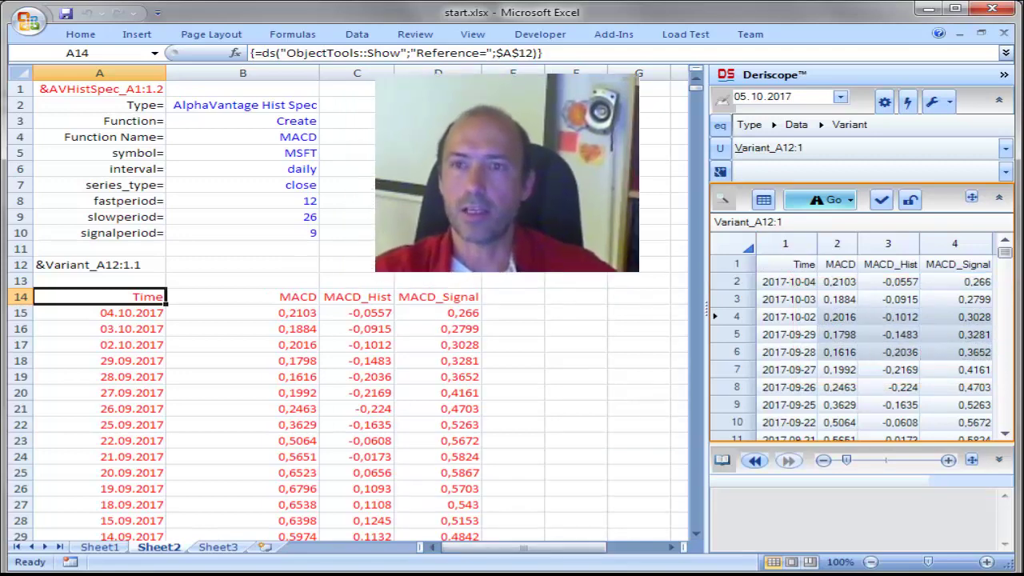
left_click(425, 106)
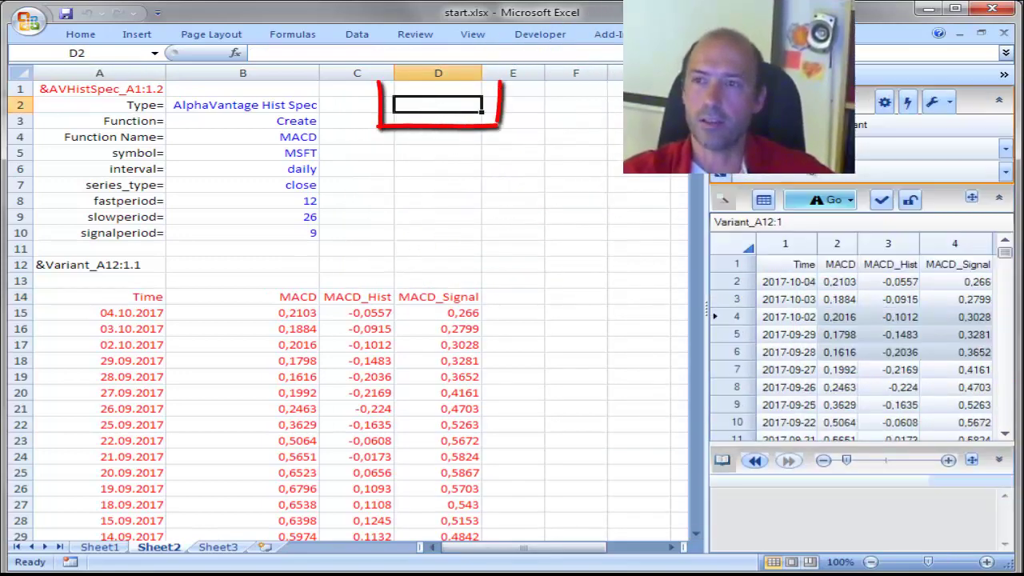
left_click(841, 203)
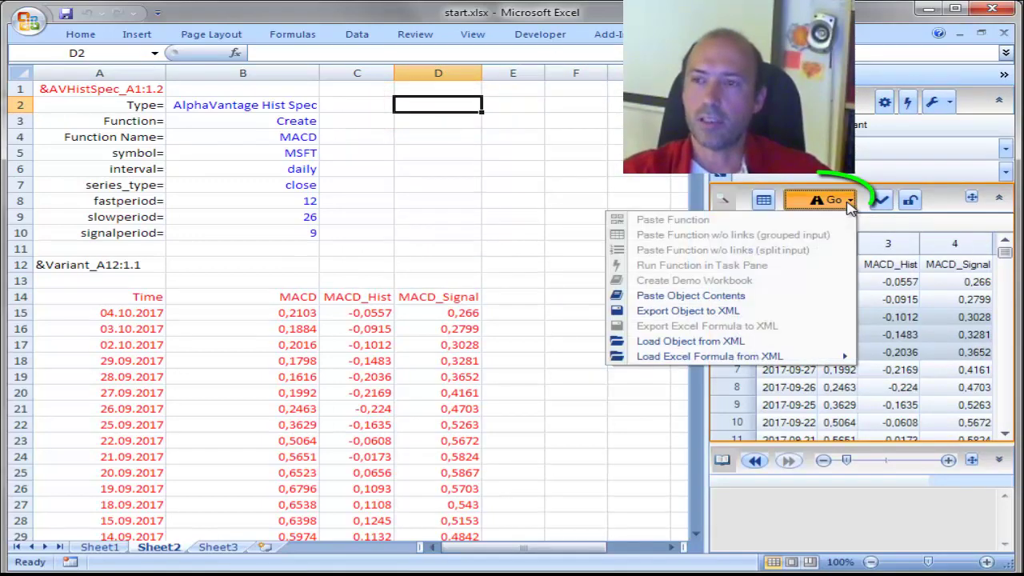
left_click(764, 296)
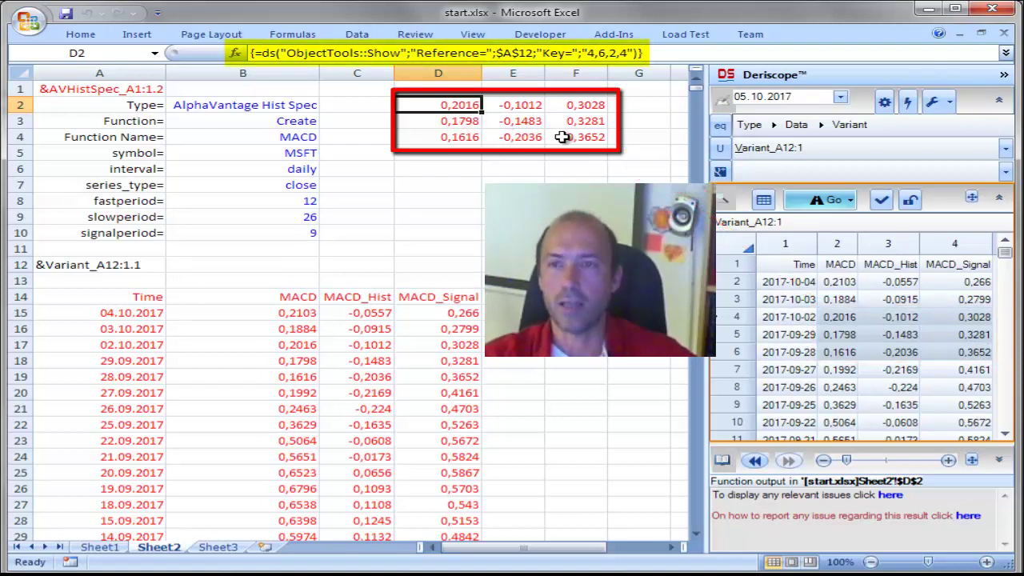
left_click(467, 169)
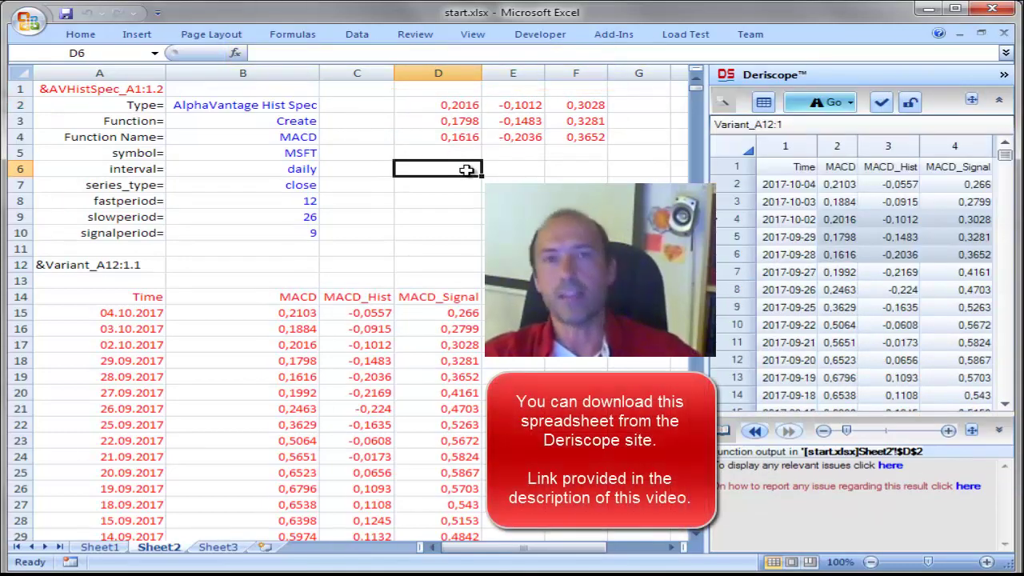